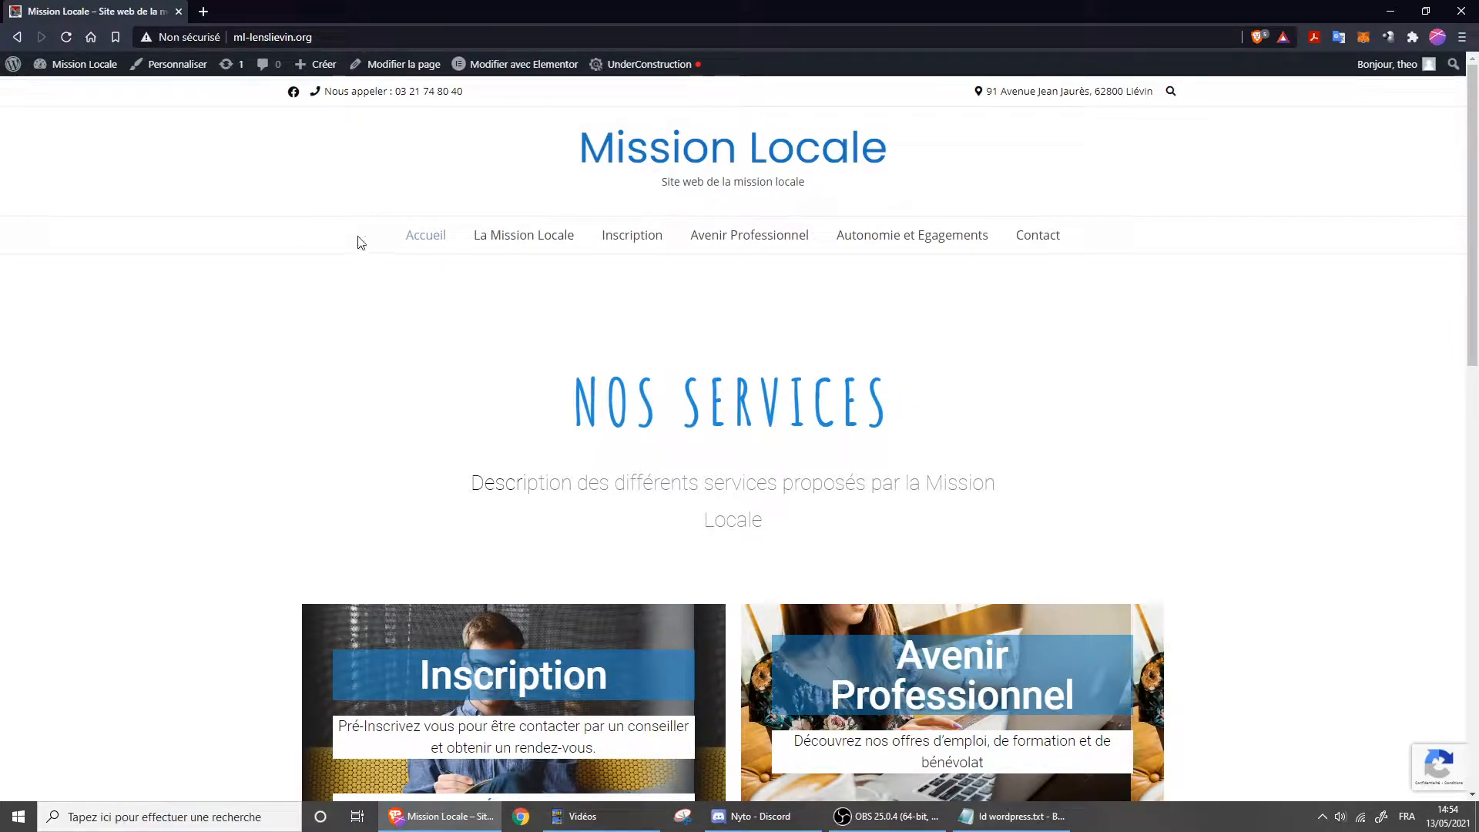
Step: Open the site's "Aide sociale à l'enfance" page under "Autonomie et Egagements" and start editing it with Elementor
mouse_move(929, 238)
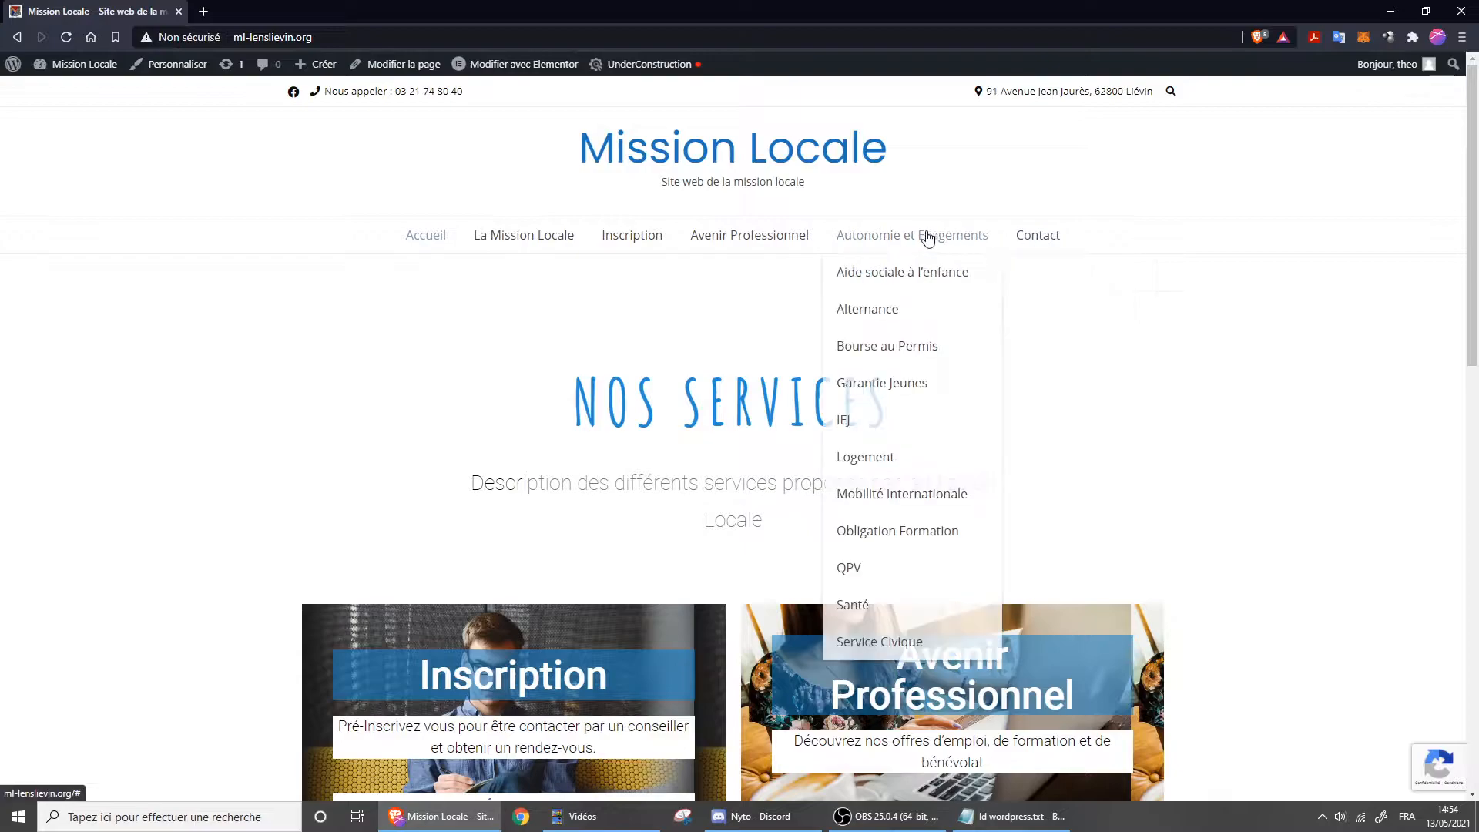
mouse_move(11, 69)
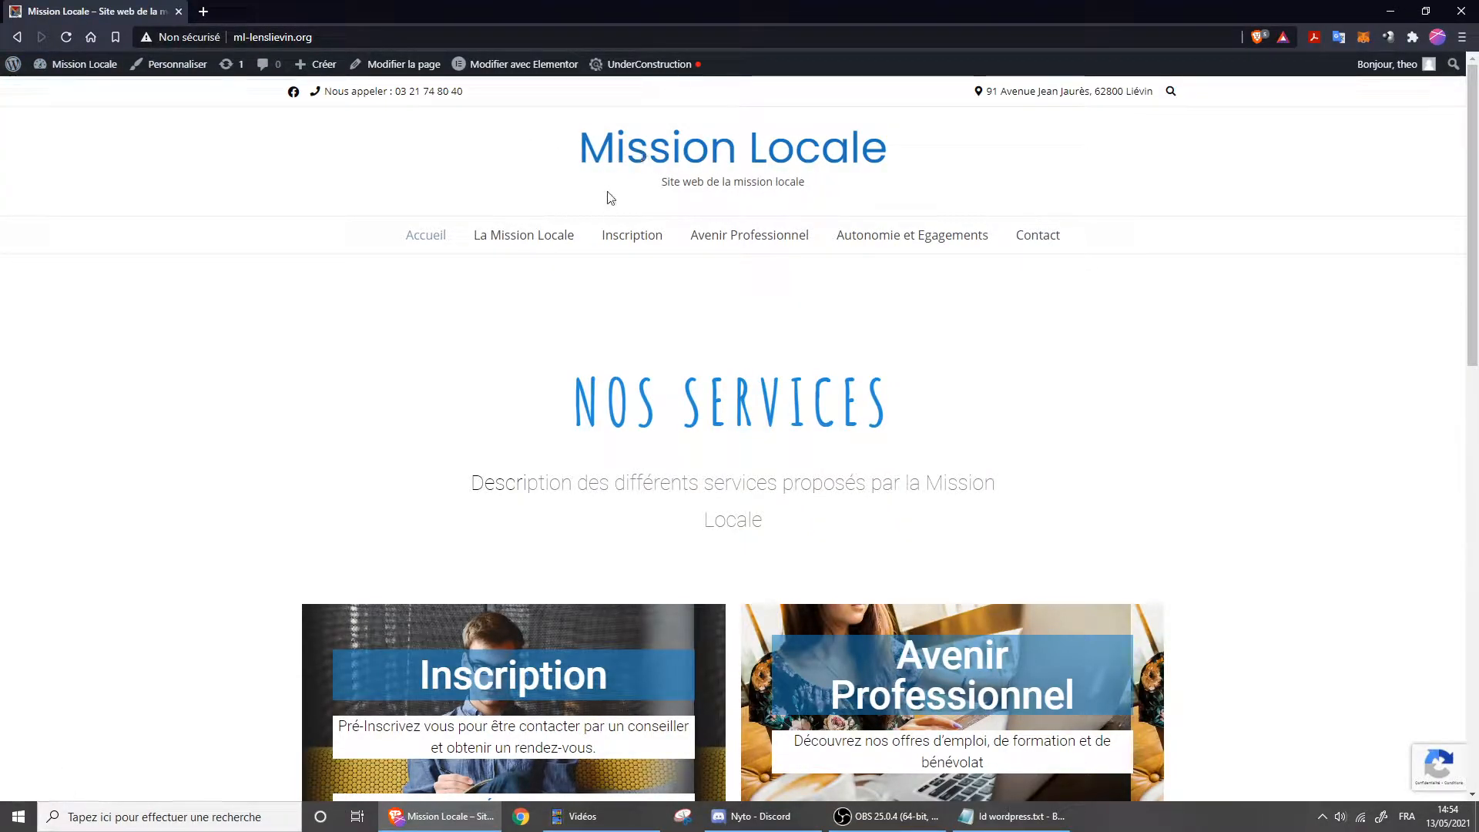
scroll(420, 298, "down", 2)
scroll(1017, 337, "up", 2)
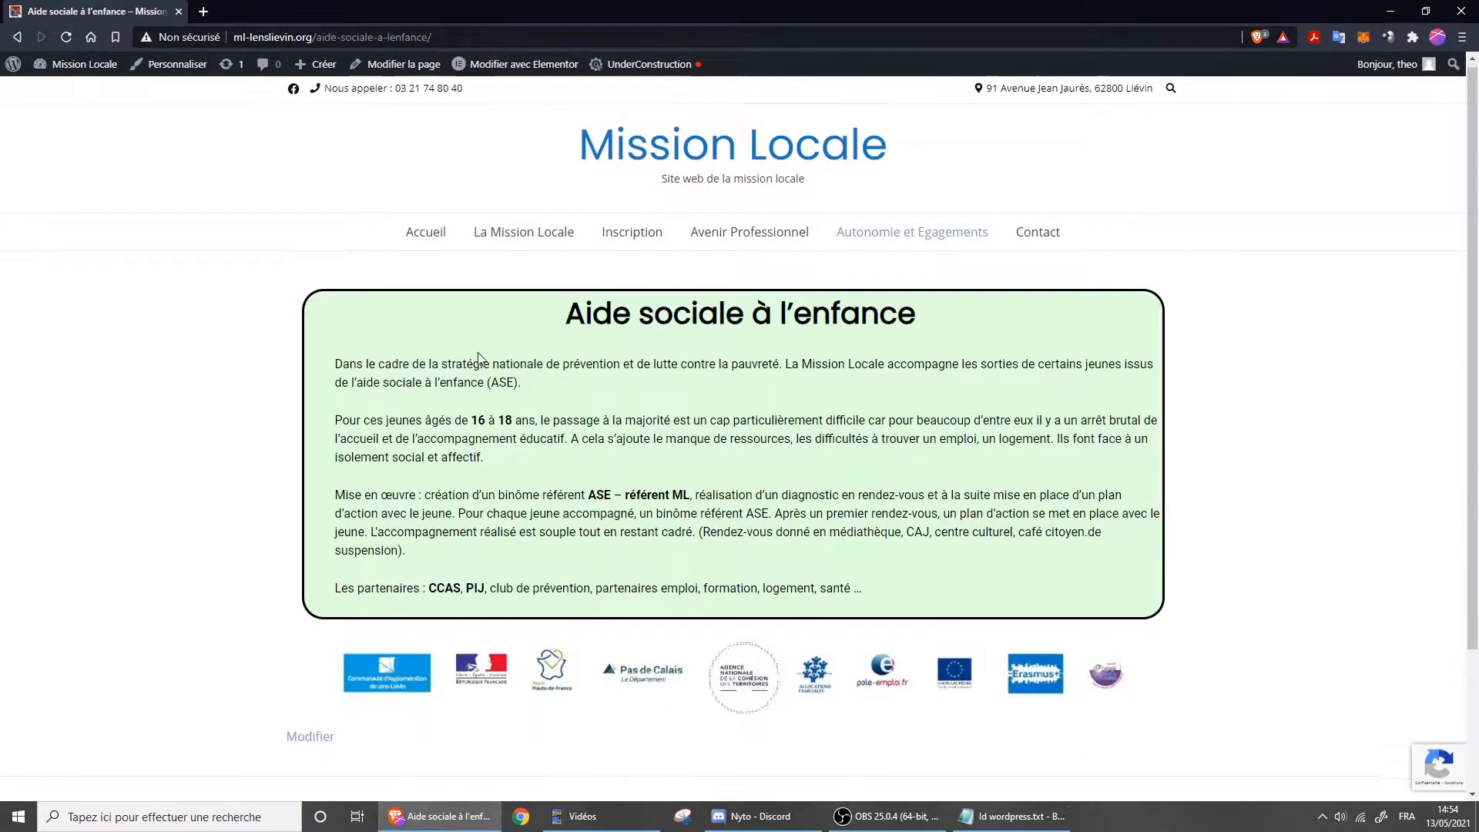
scroll(478, 357, "down", 3)
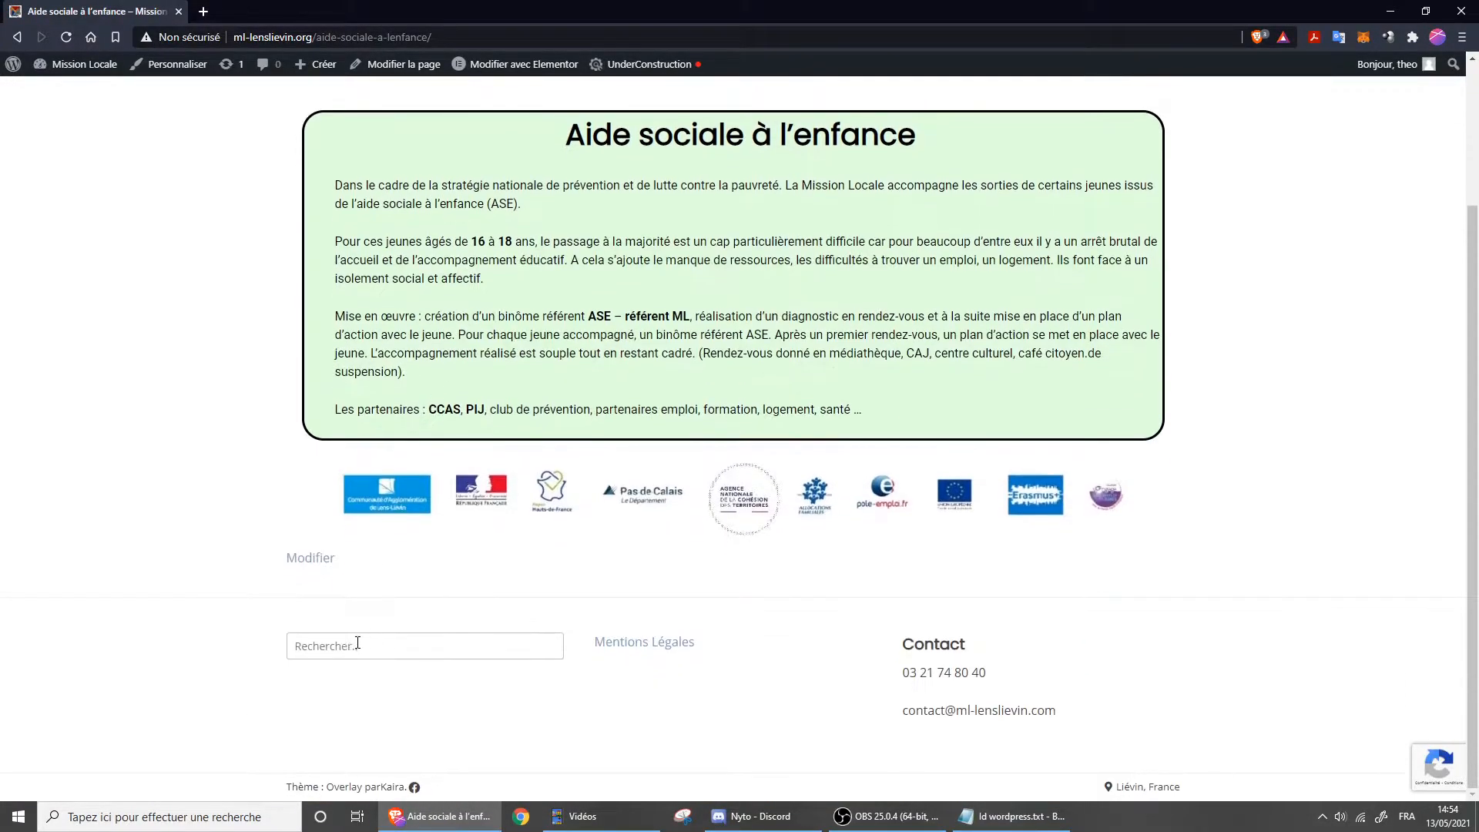
left_click(311, 563)
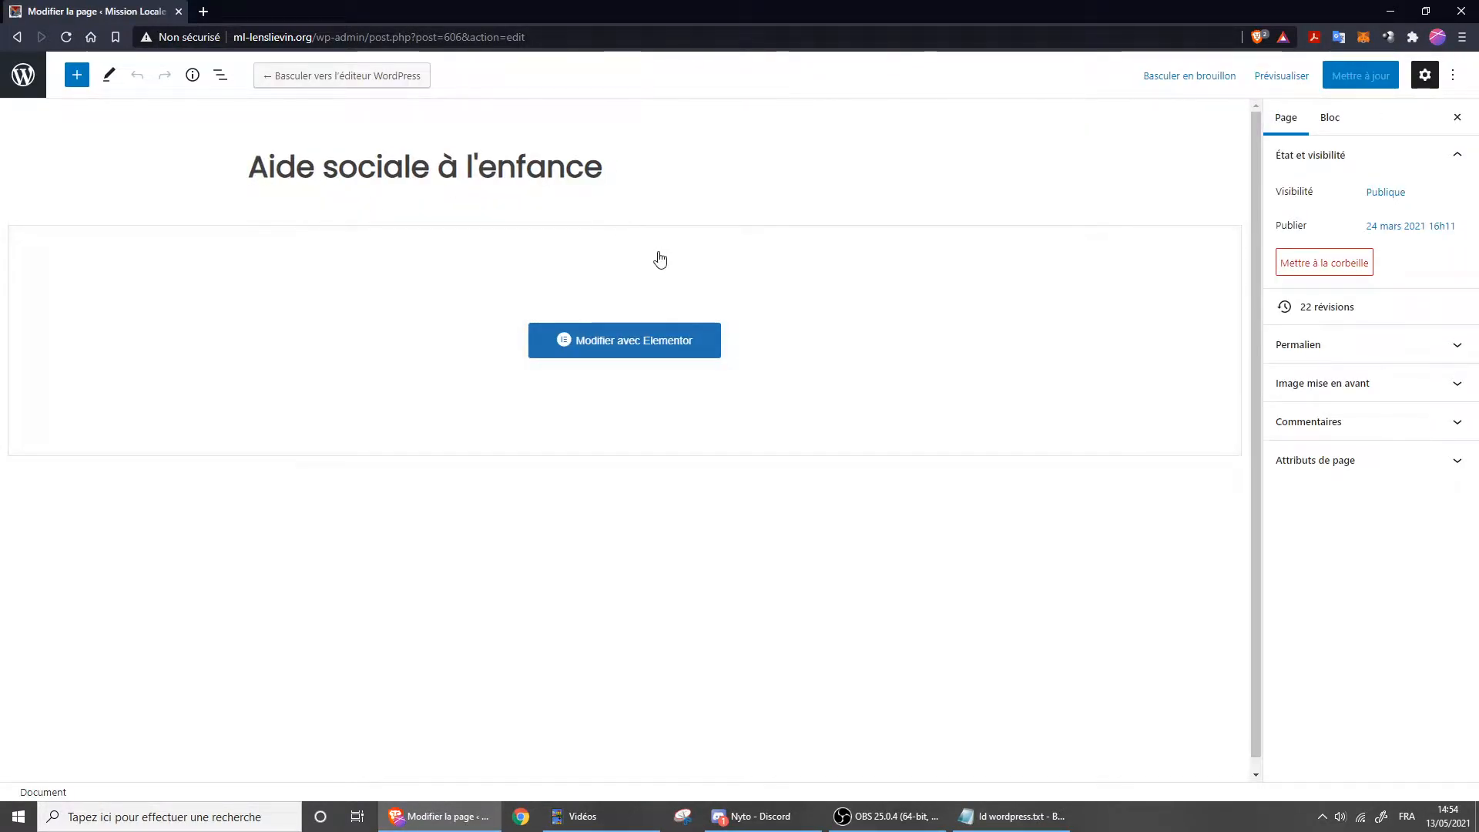
left_click(633, 353)
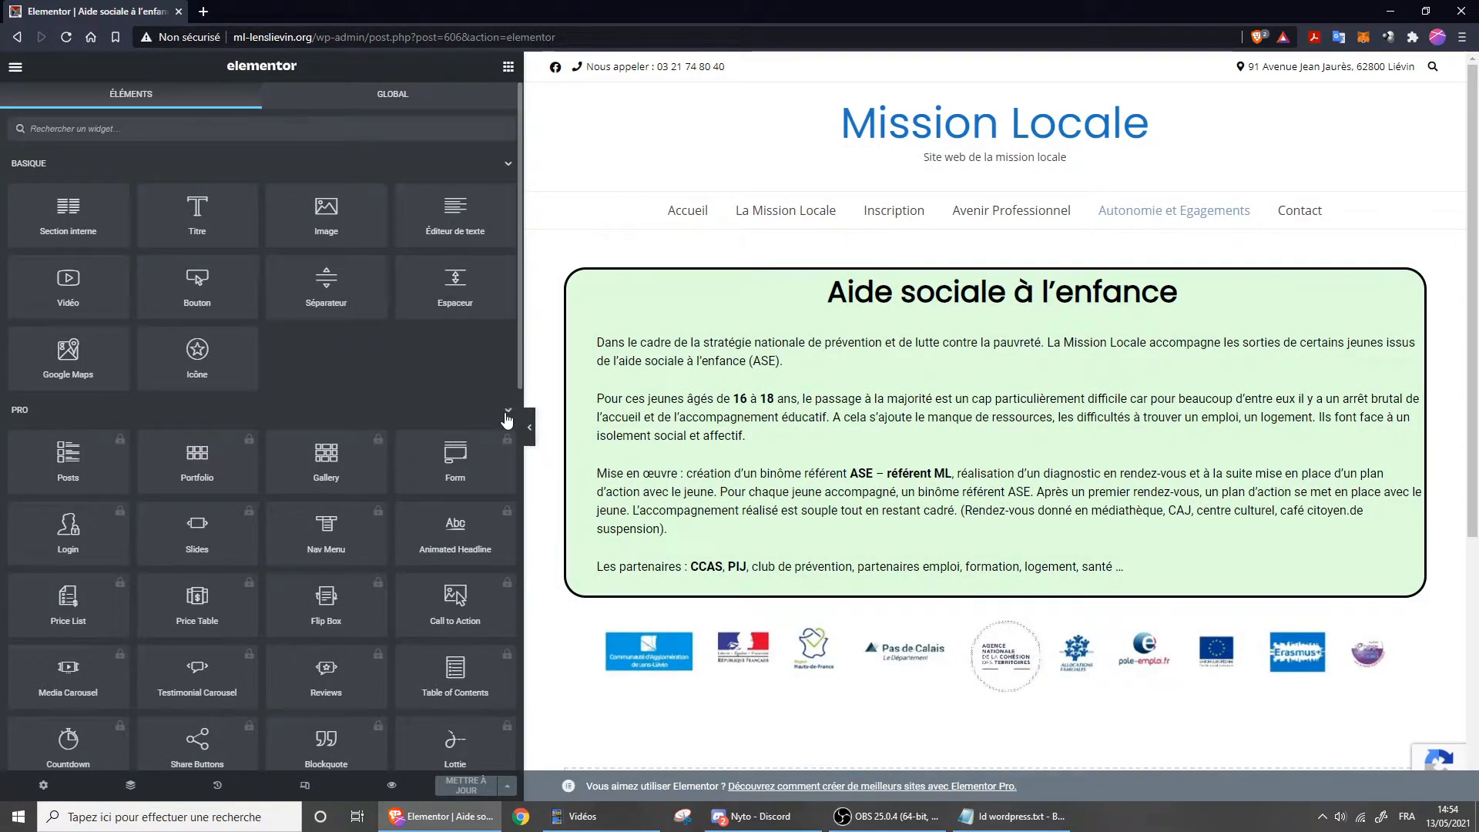
Step: Collapse the Pro widget category and look through the remaining available widgets
left_click(508, 413)
scroll(381, 322, "down", 5)
scroll(381, 328, "up", 5)
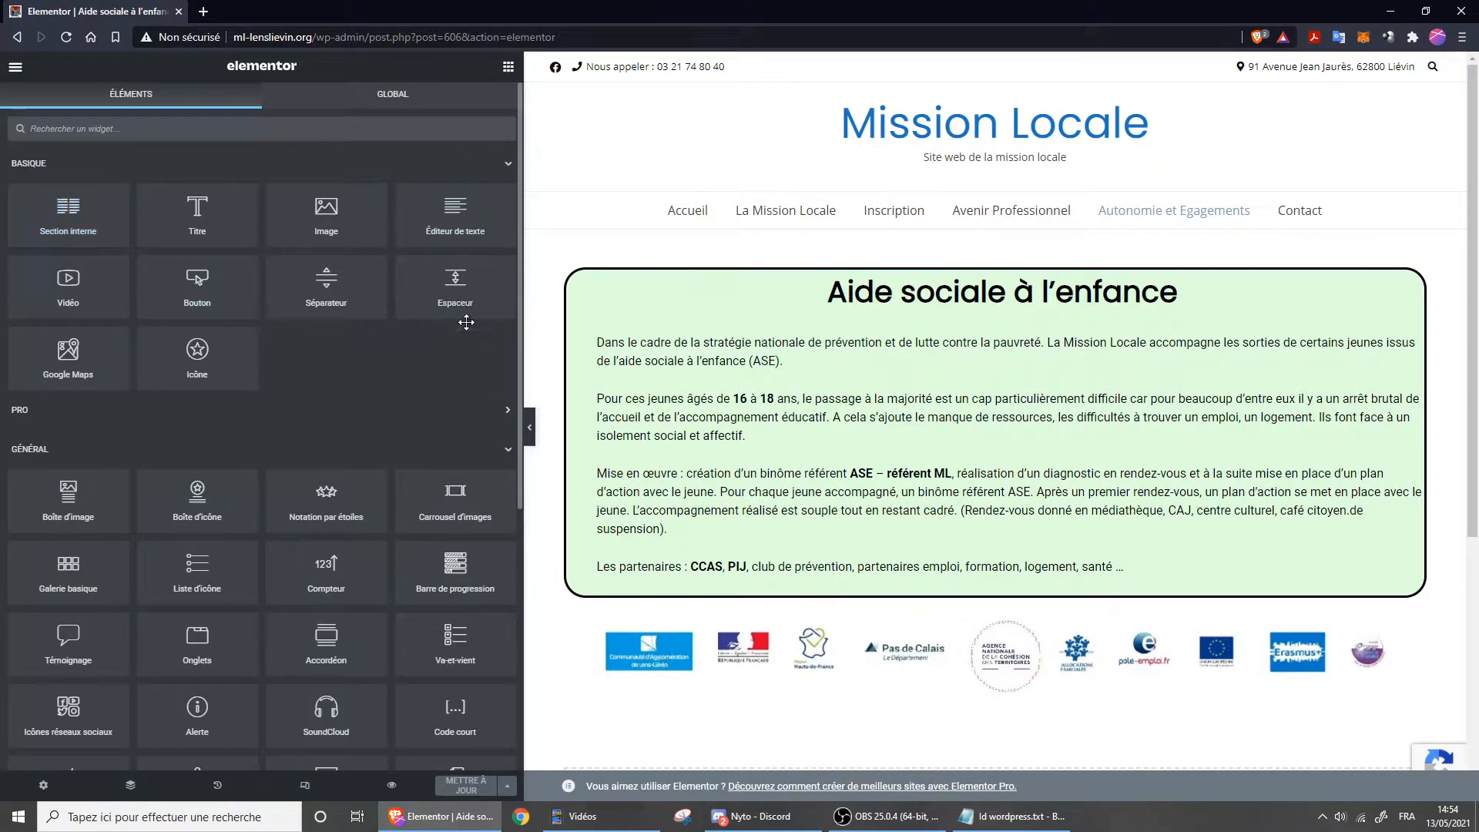
scroll(206, 509, "down", 1)
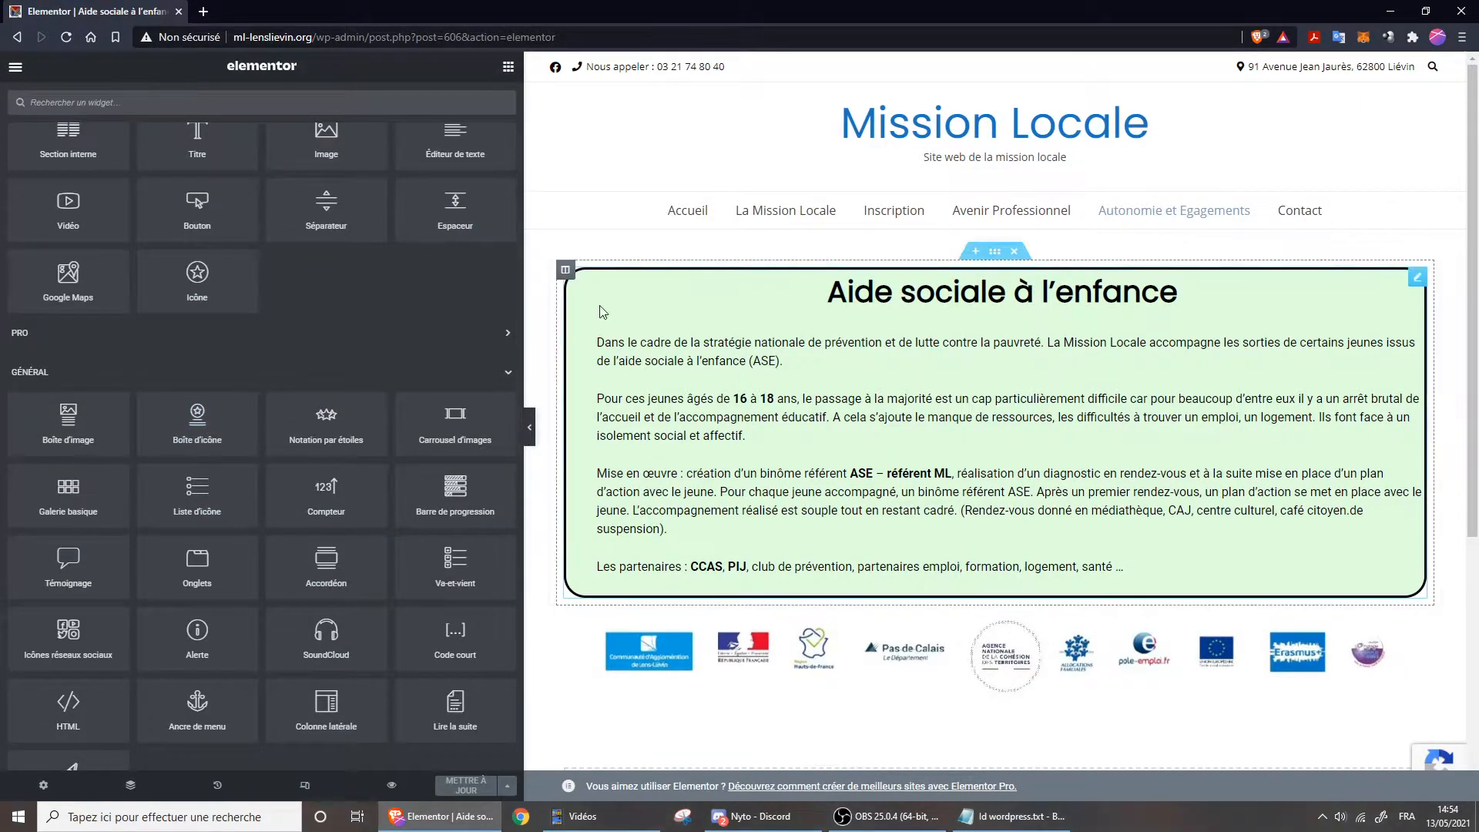
scroll(476, 181, "up", 1)
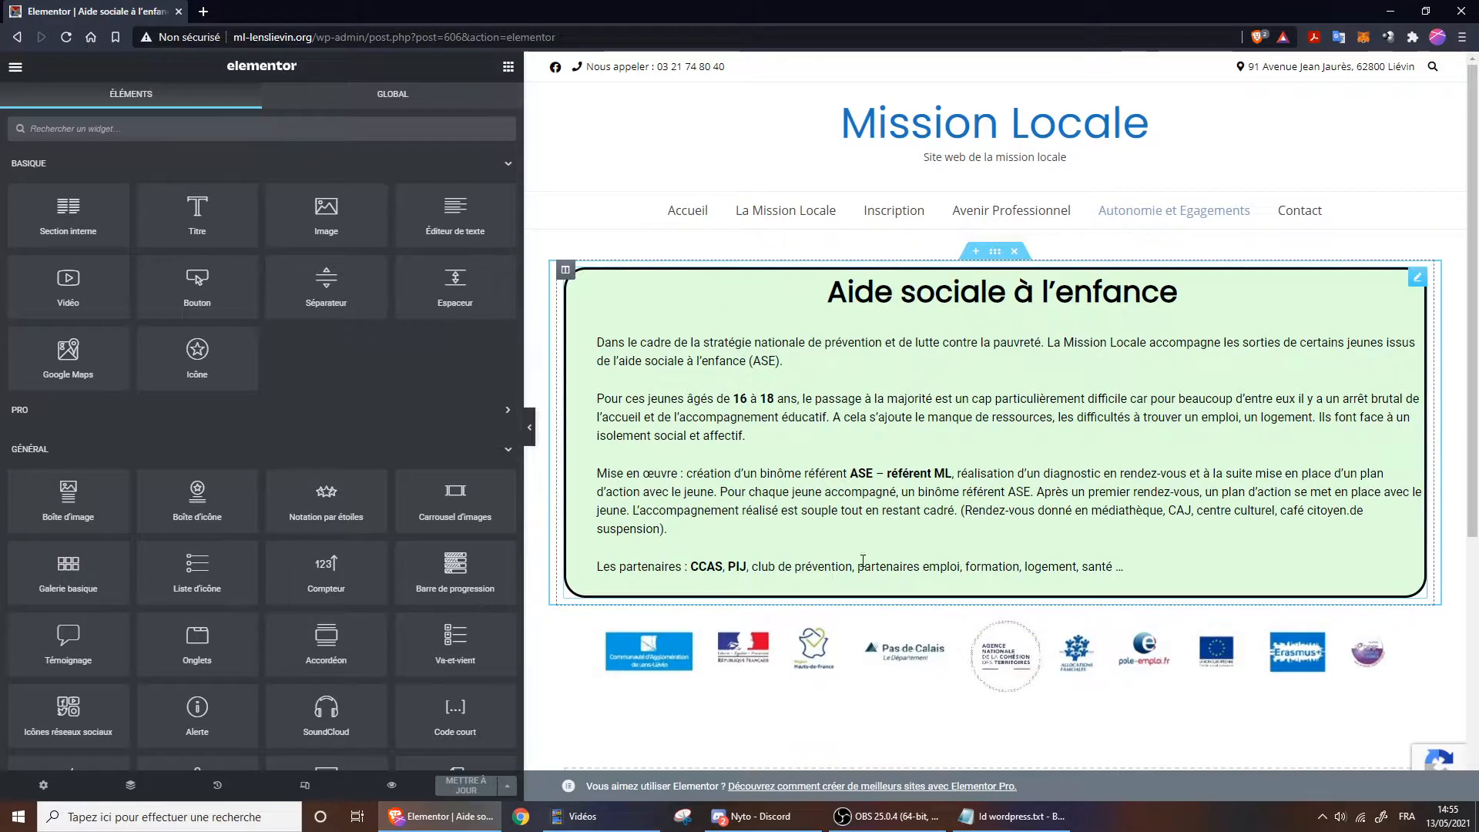
Step: Add a new paragraph reading "Phrase de test" after the one ending "isolement social et affectif." in the green text block
scroll(863, 561, "down", 1)
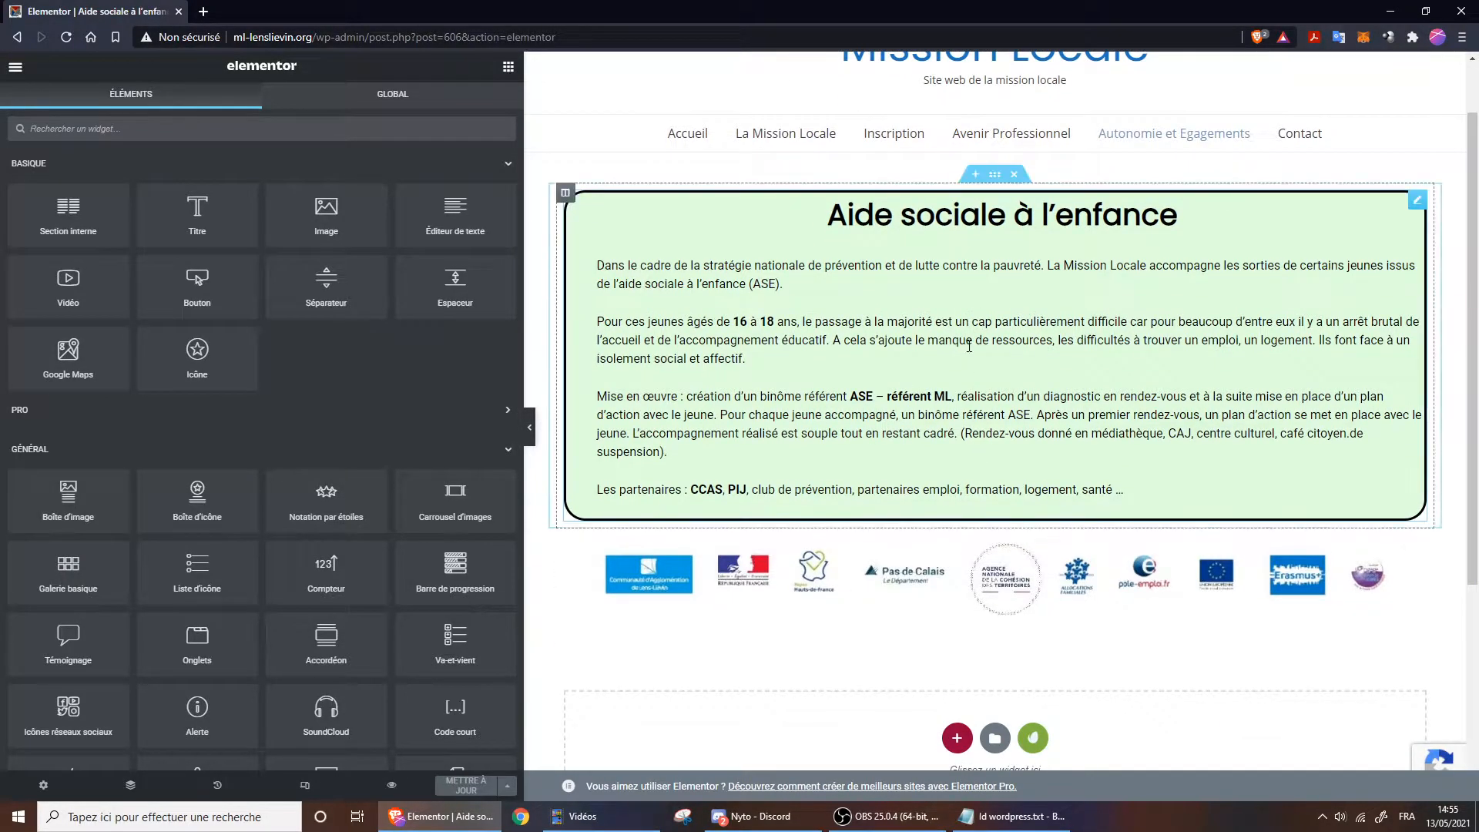
left_click(945, 264)
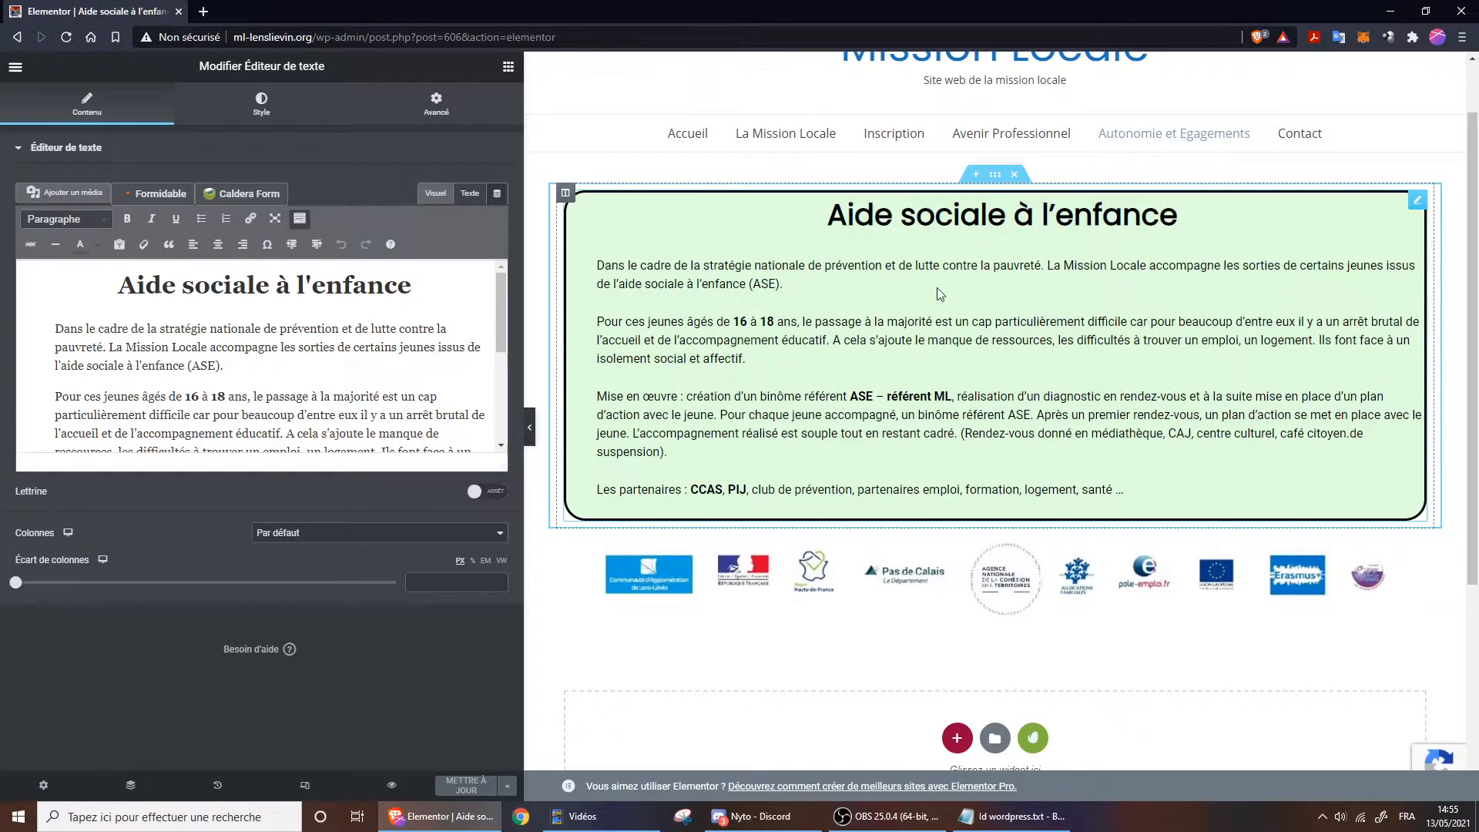
mouse_move(501, 291)
left_mouse_down()
mouse_move(502, 367)
mouse_move(503, 291)
left_mouse_up()
scroll(175, 344, "down", 1)
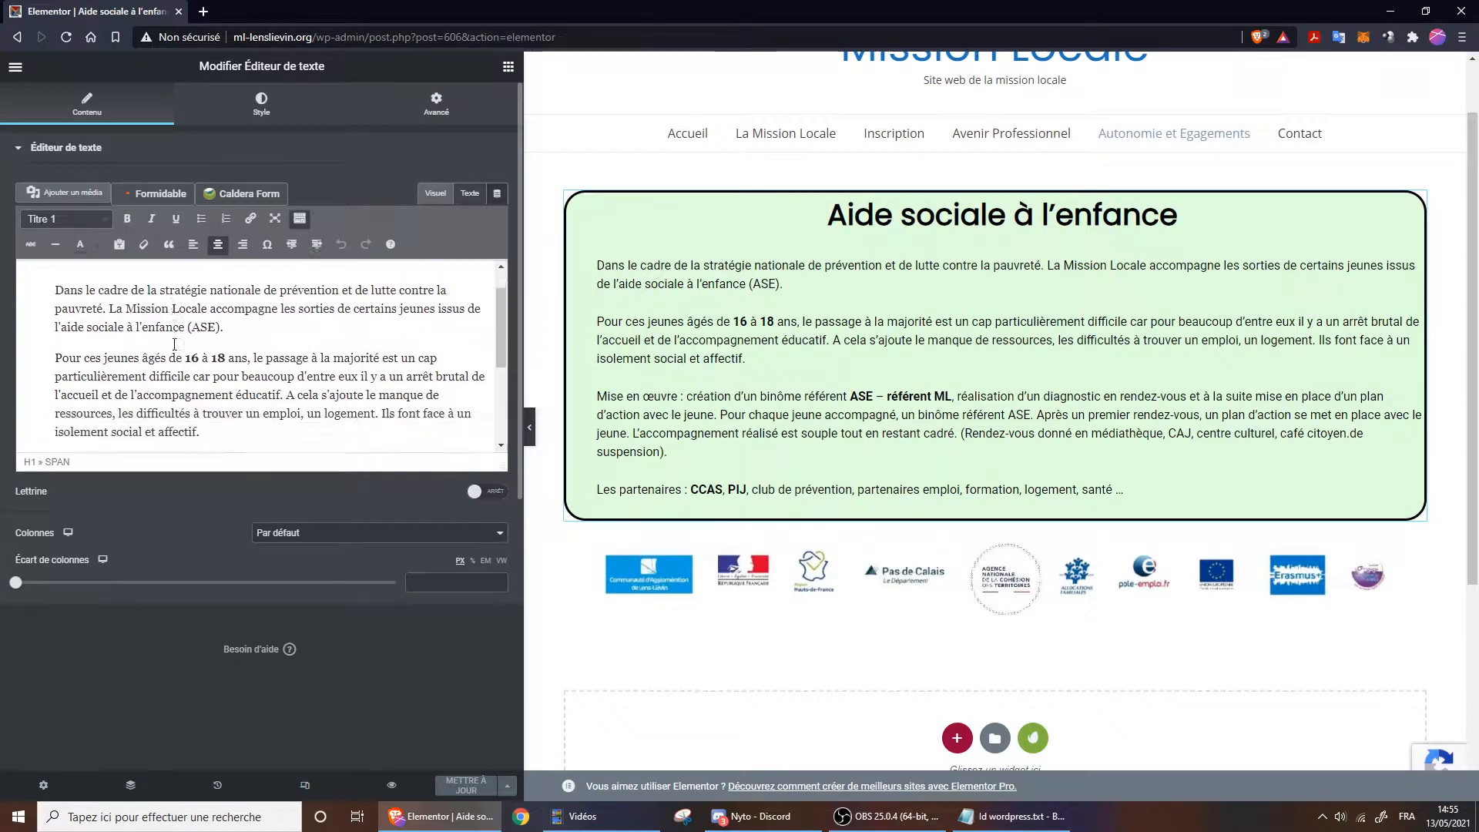
scroll(175, 344, "down", 3)
scroll(223, 320, "up", 4)
scroll(224, 355, "down", 3)
left_click(224, 387)
key("Return")
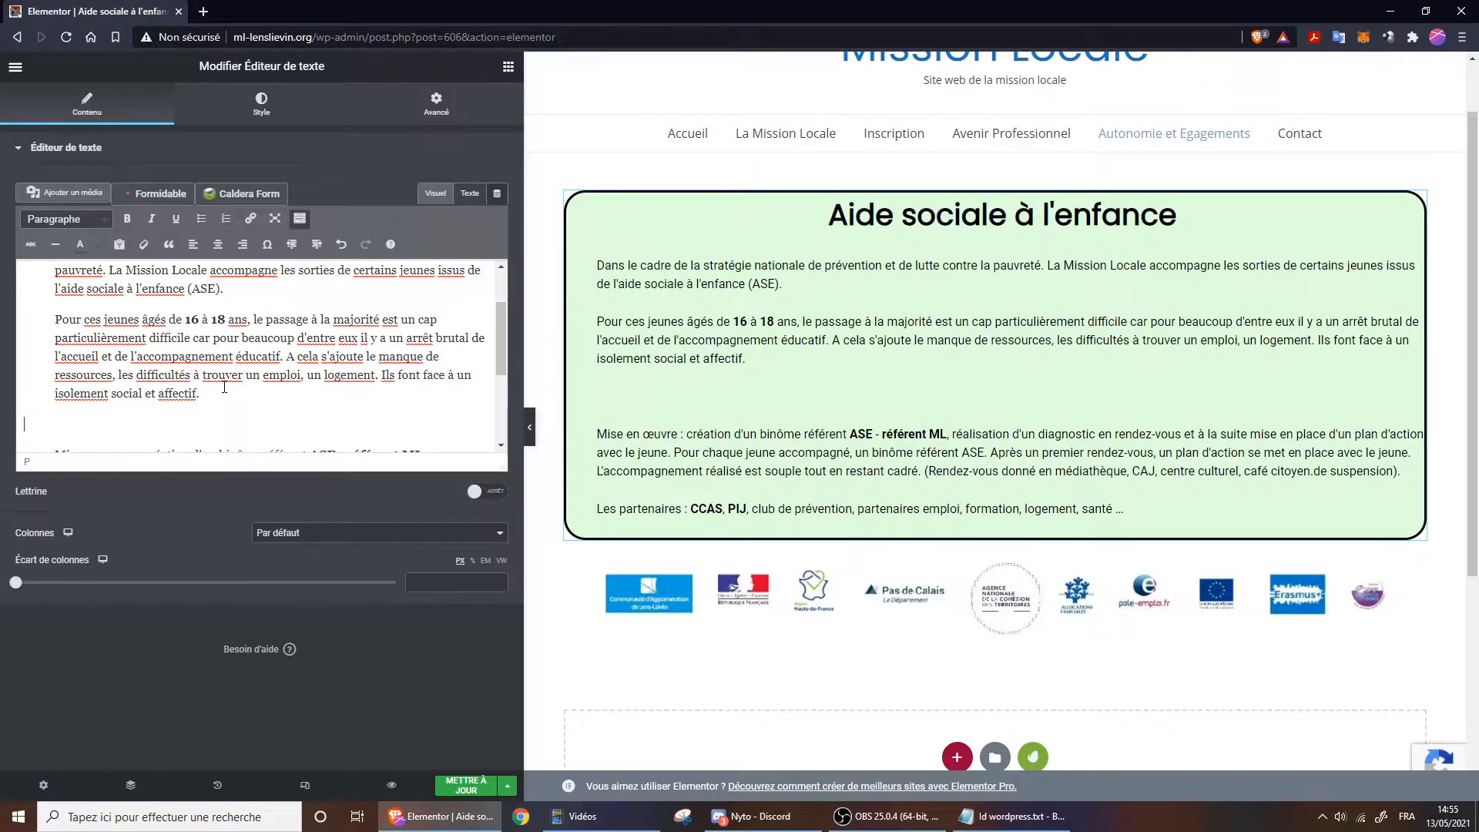
type("Phrase de test")
scroll(225, 377, "down", 1)
scroll(225, 377, "up", 1)
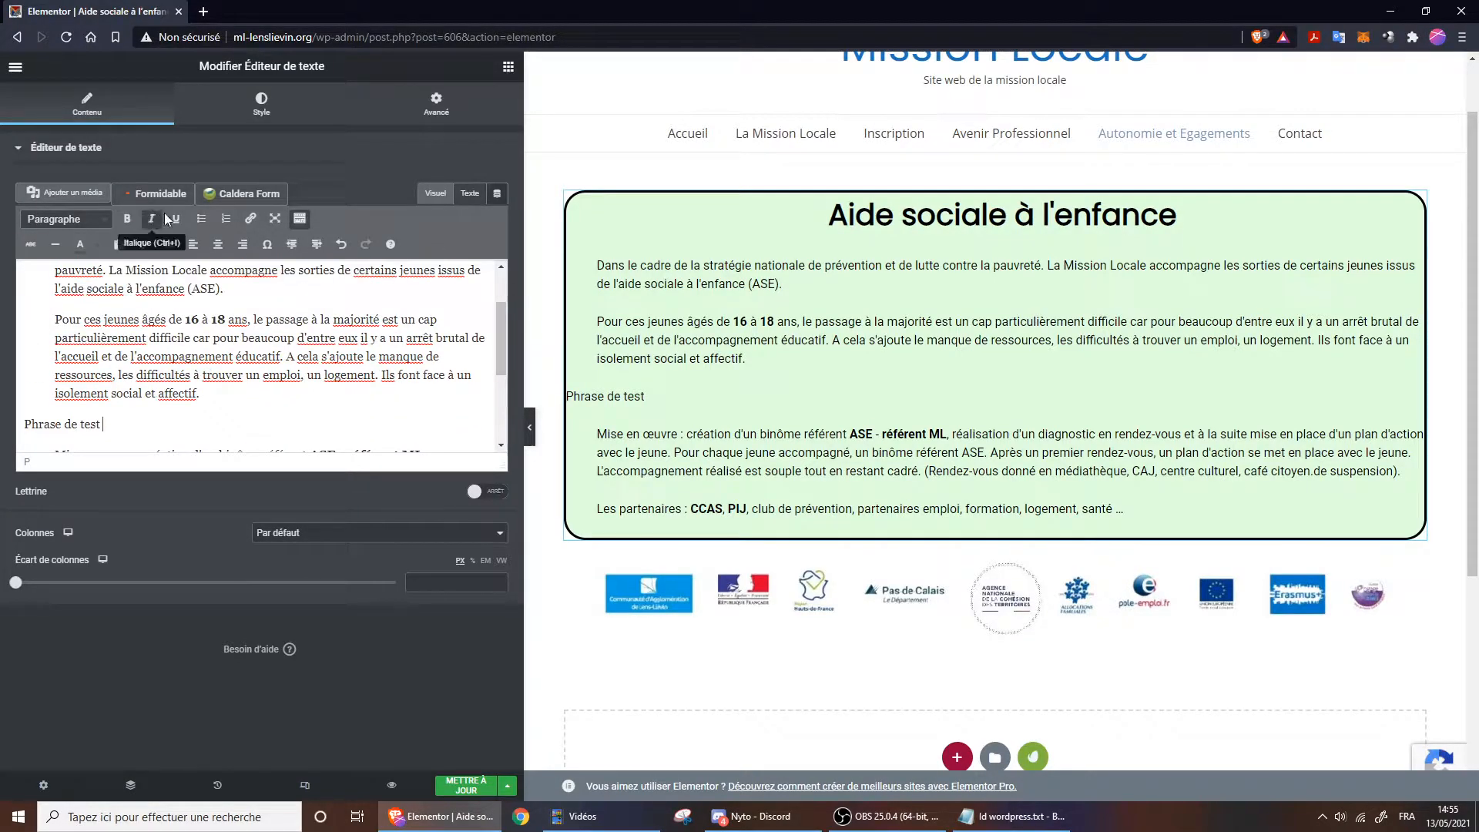
double_click(105, 425)
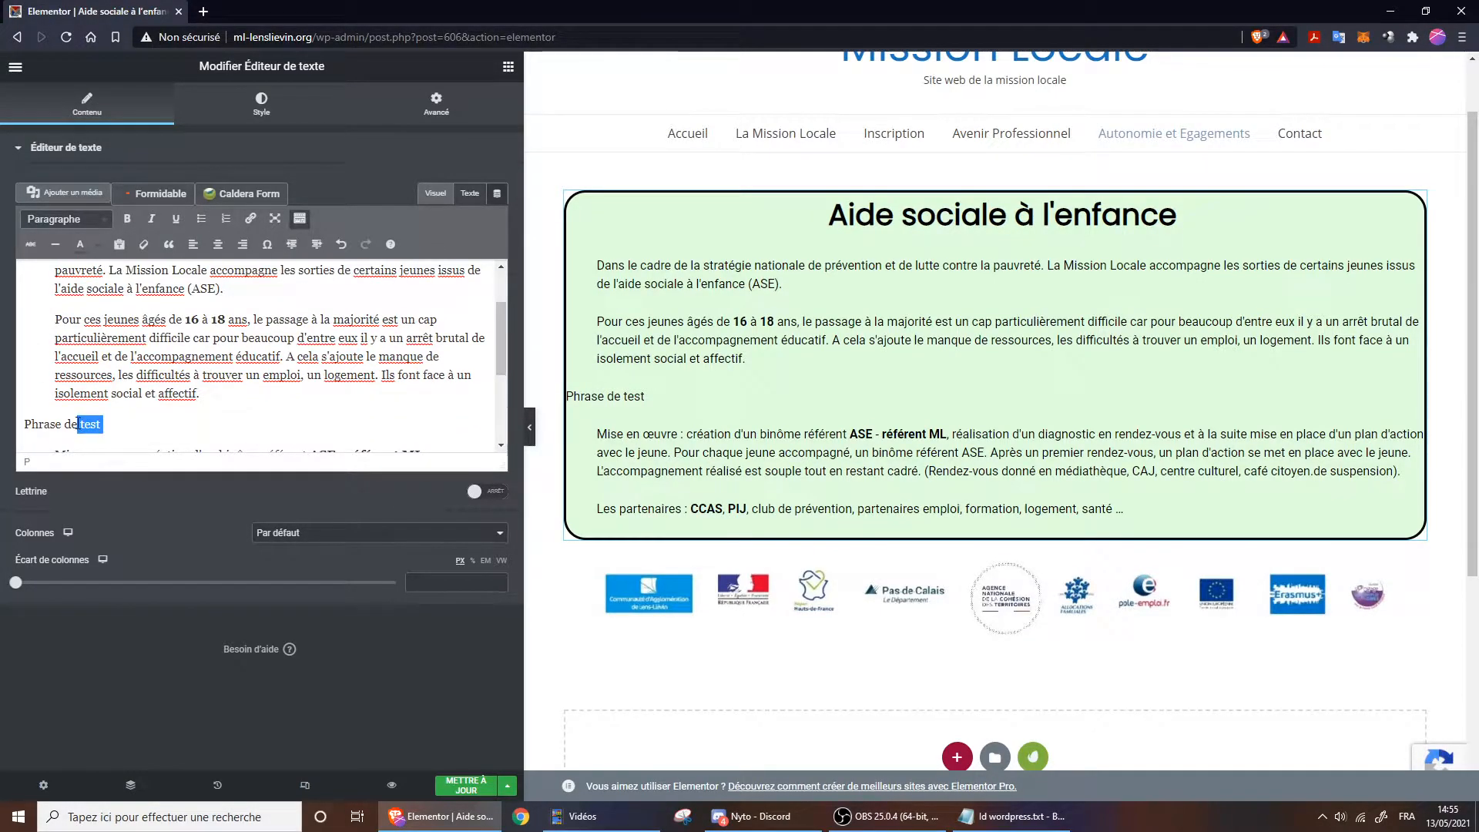
left_click(136, 221)
left_click(136, 221)
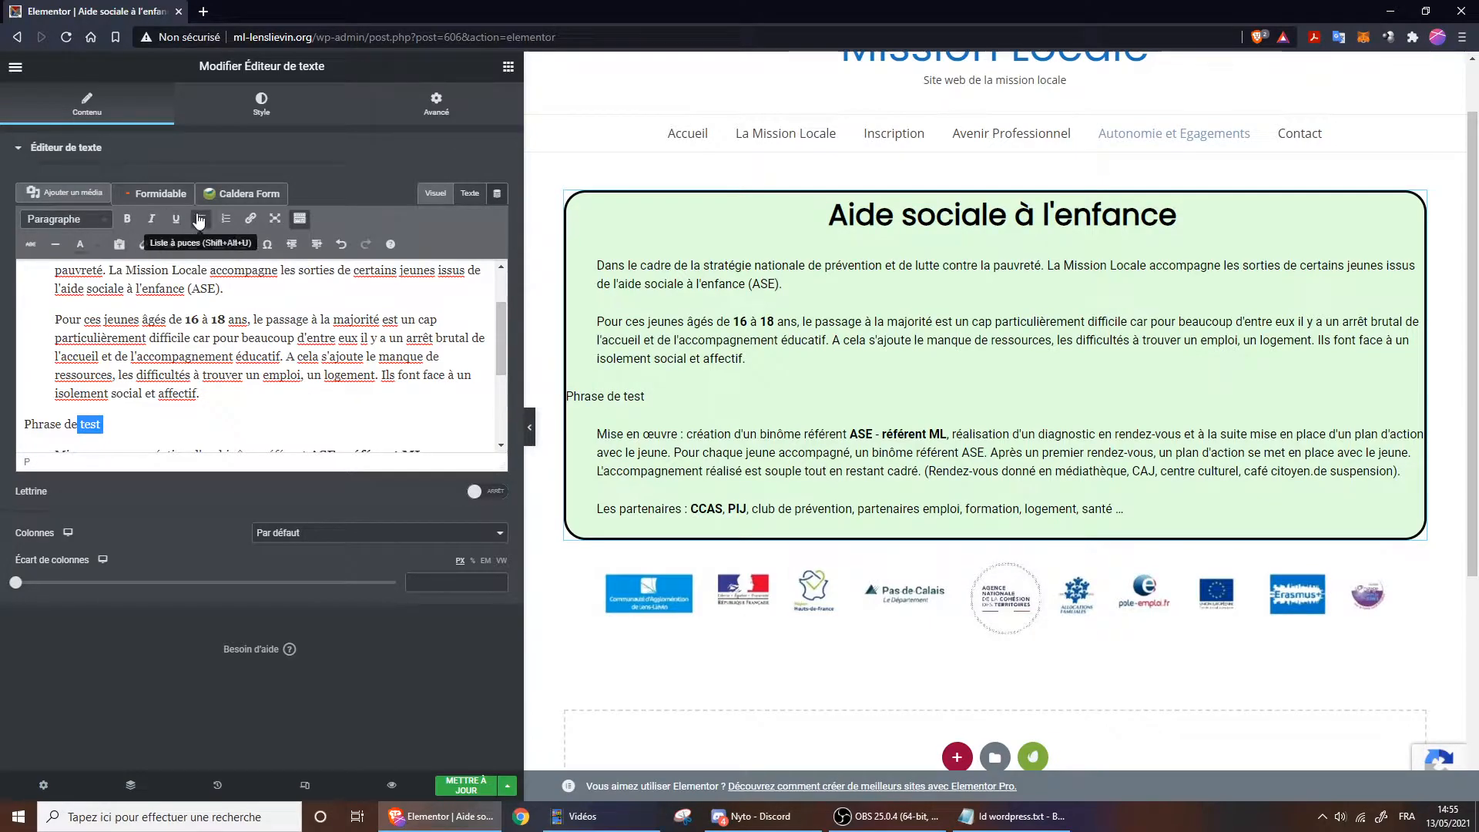
Step: Right-align the whole "Phrase de test" paragraph
left_click_drag(105, 424, 20, 424)
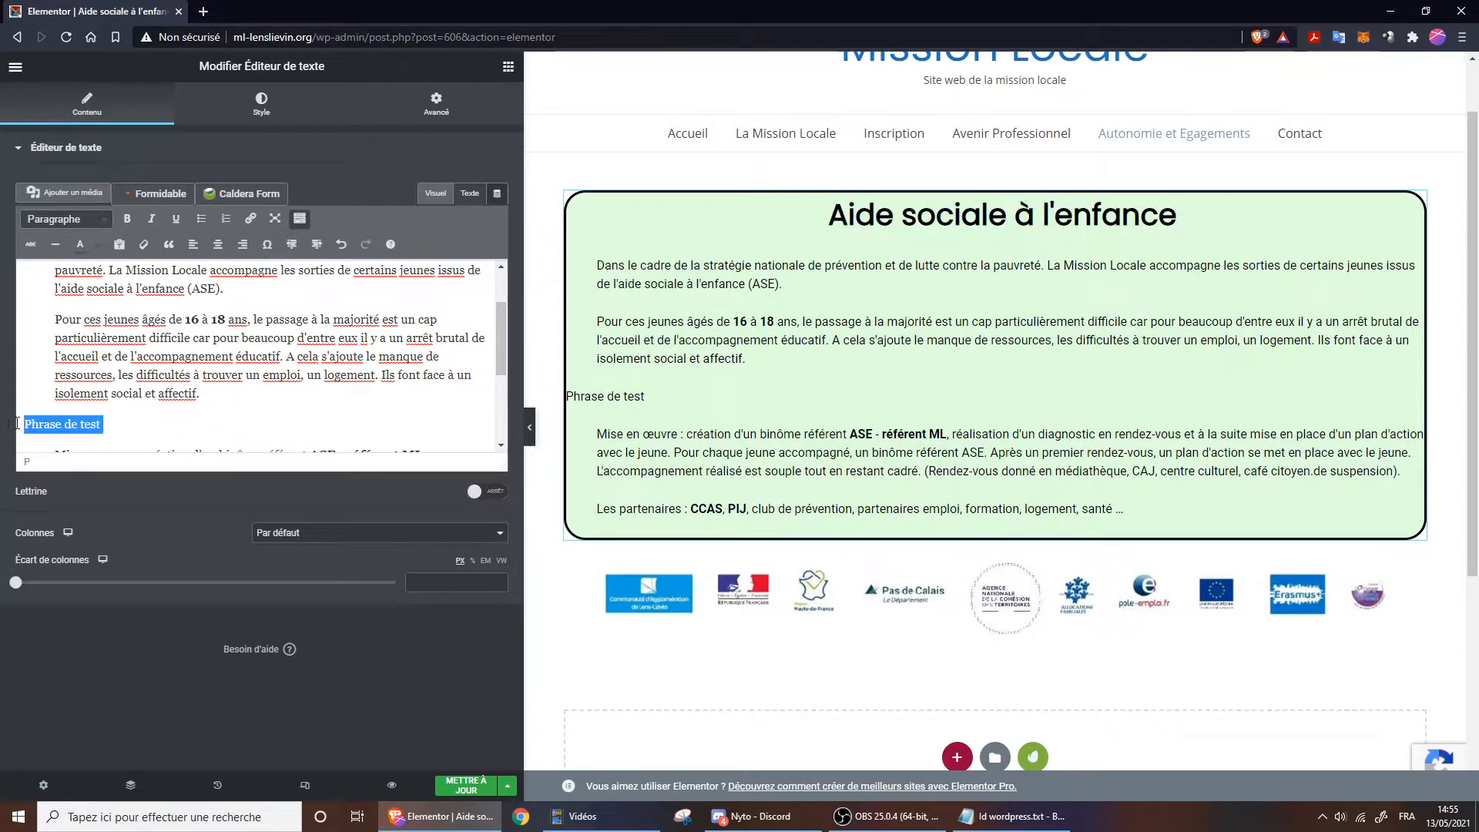
left_click(318, 246)
left_click(318, 247)
left_click(297, 247)
left_click(298, 246)
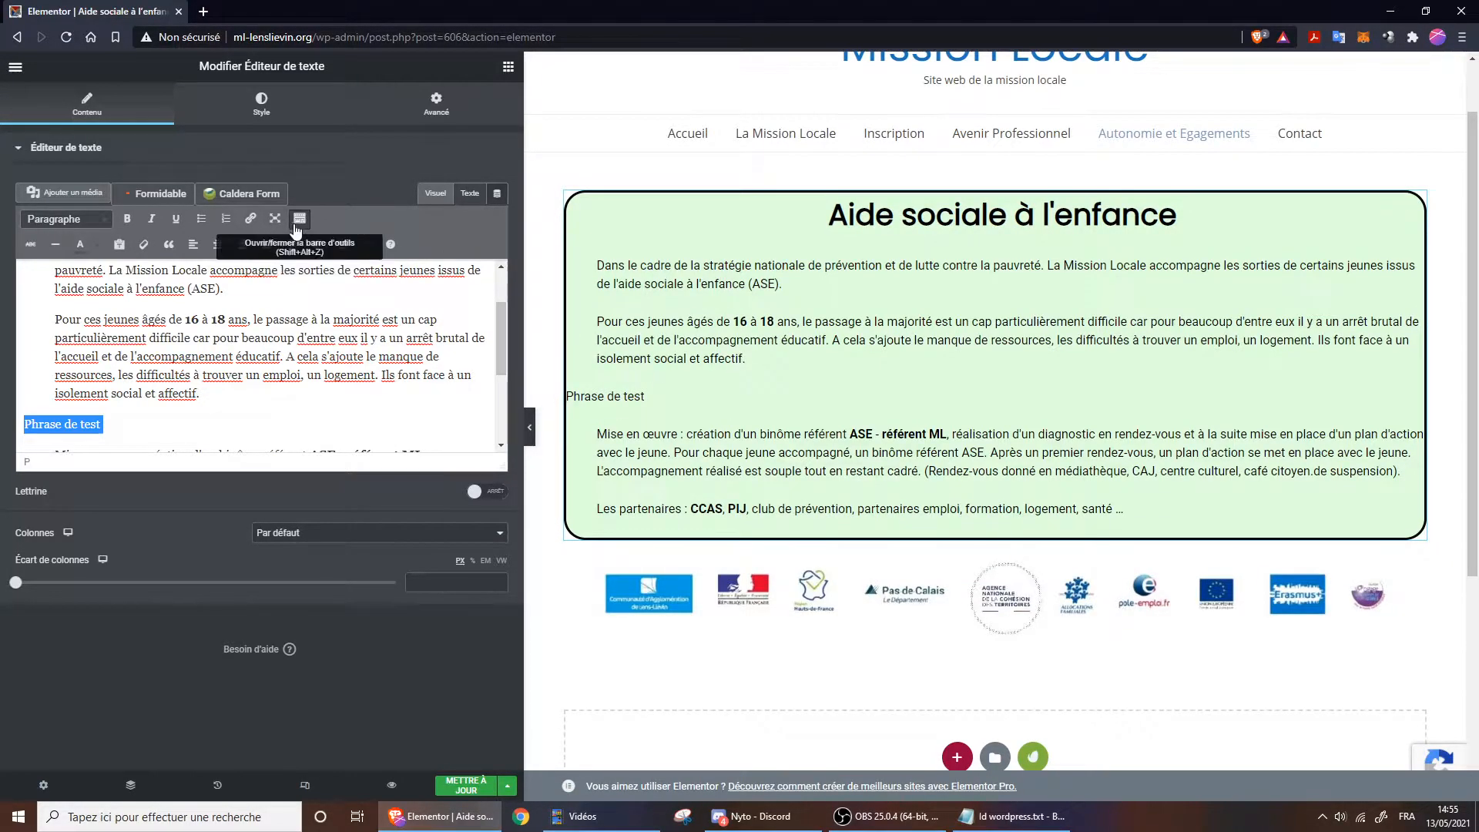
left_click(242, 244)
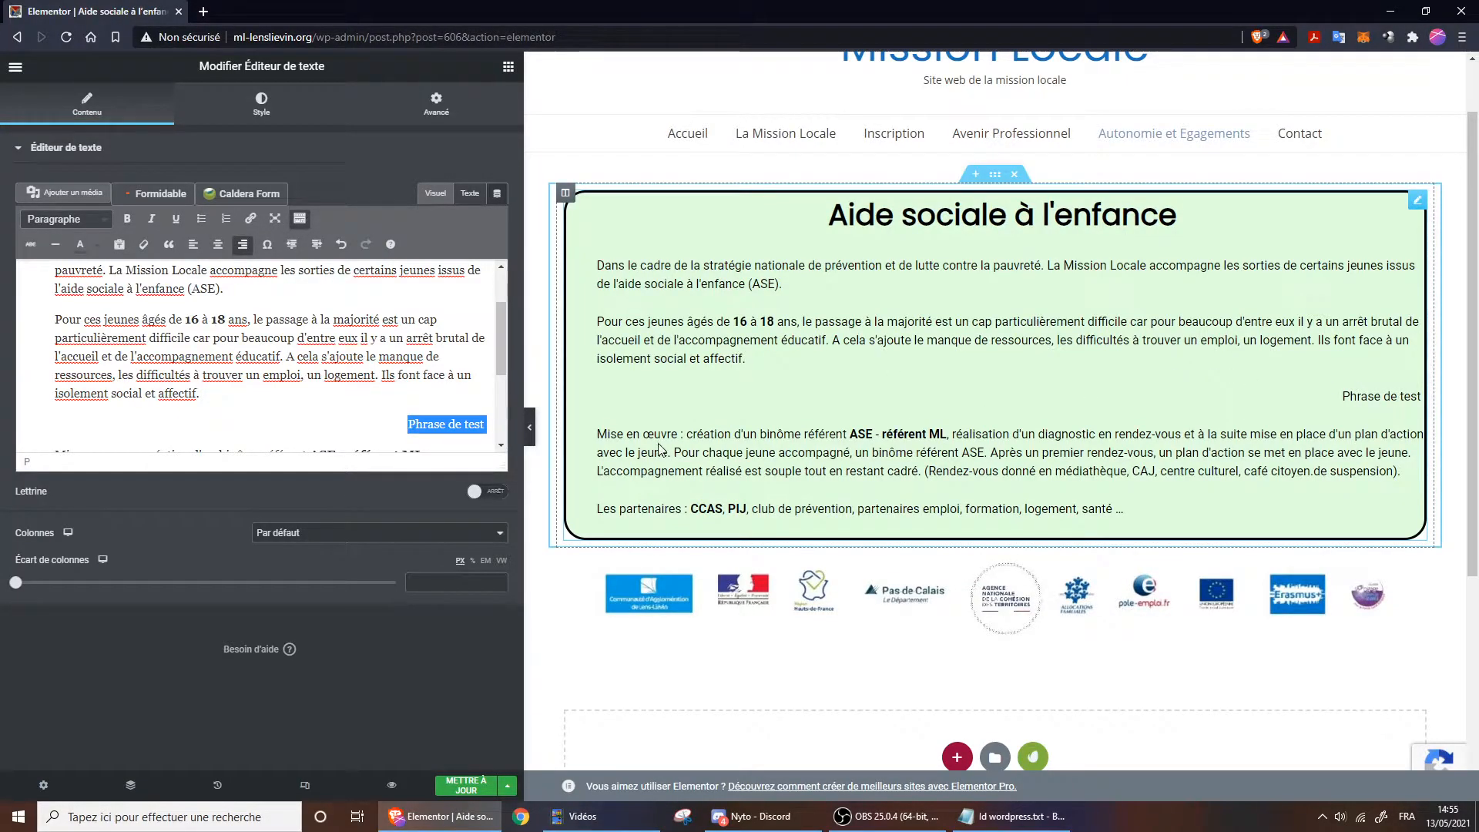
Step: Save the page update and check the "Phrase de test" line in a page preview, closing the preview when done
left_click(466, 785)
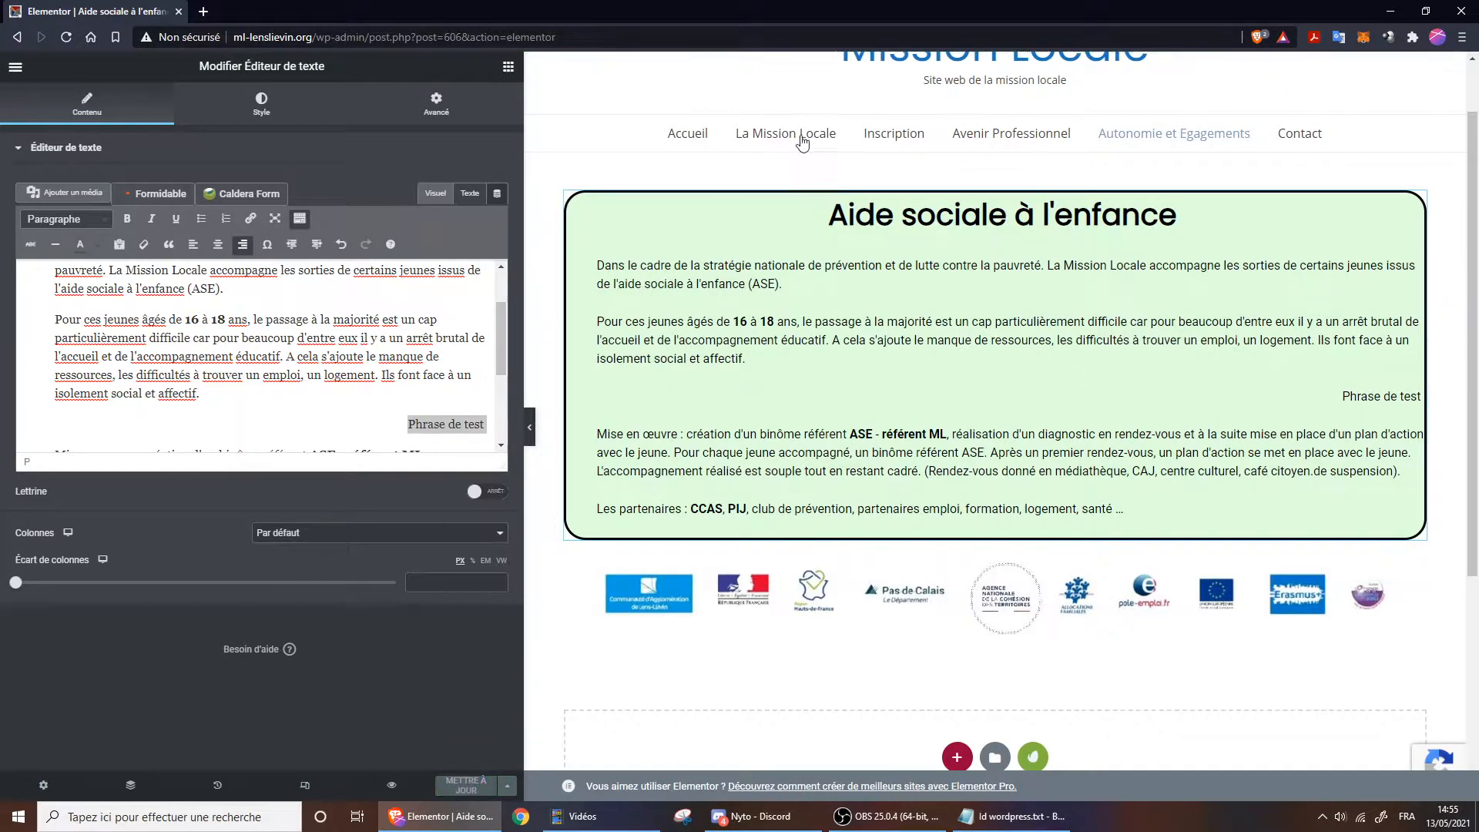
left_click(391, 786)
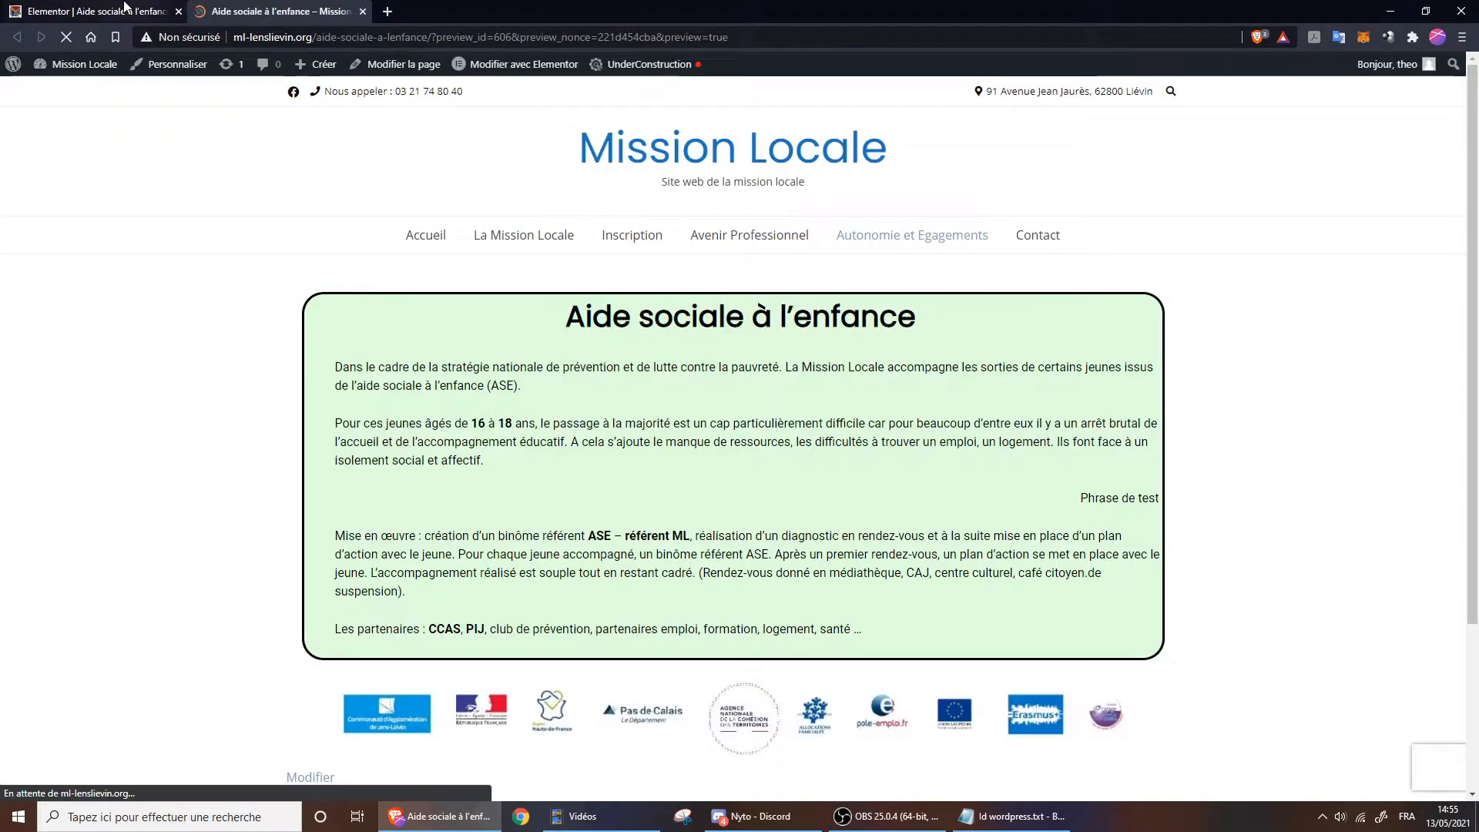
mouse_move(522, 285)
scroll(1000, 476, "down", 4)
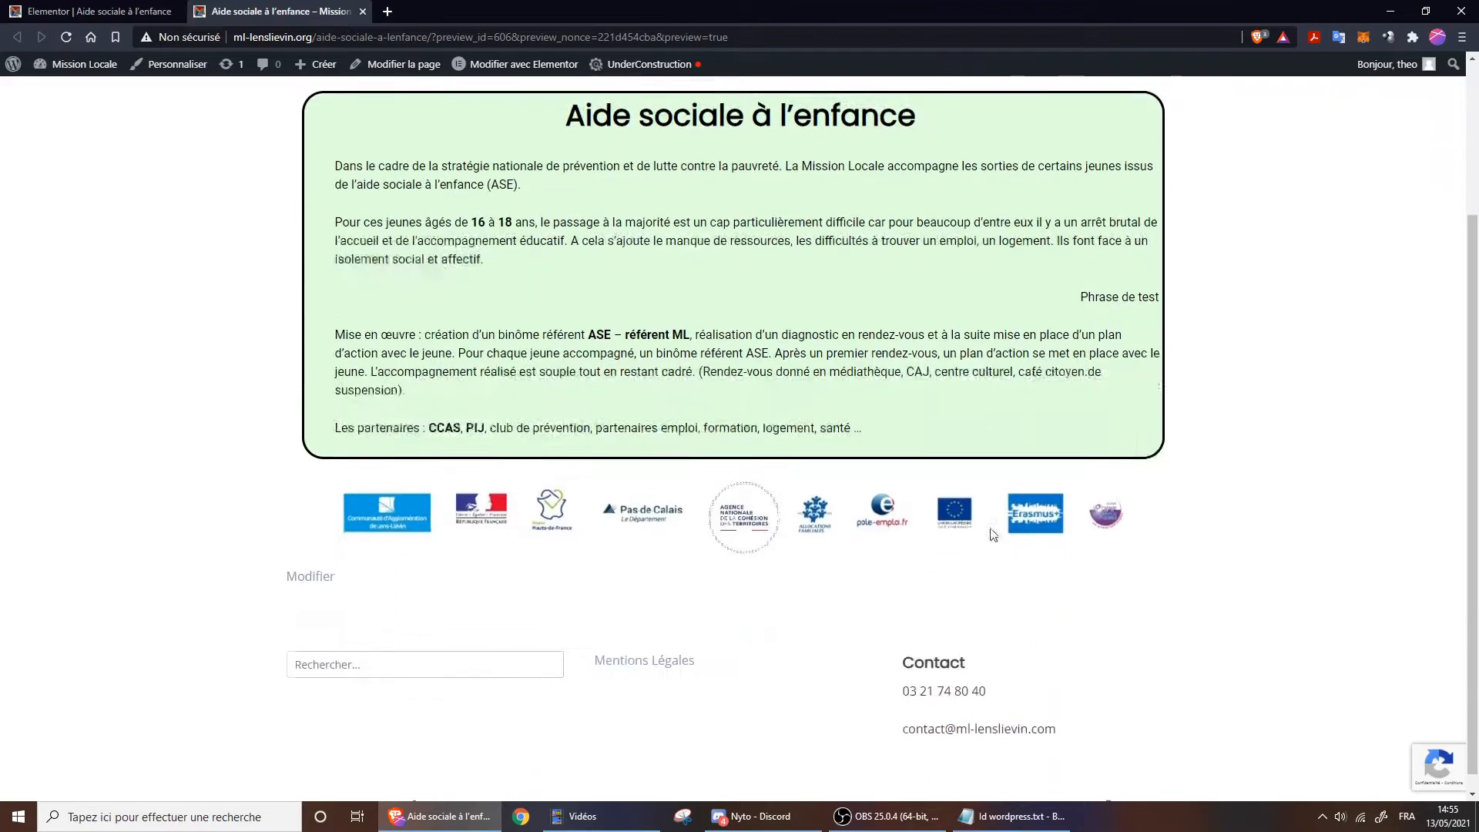
scroll(1000, 475, "up", 4)
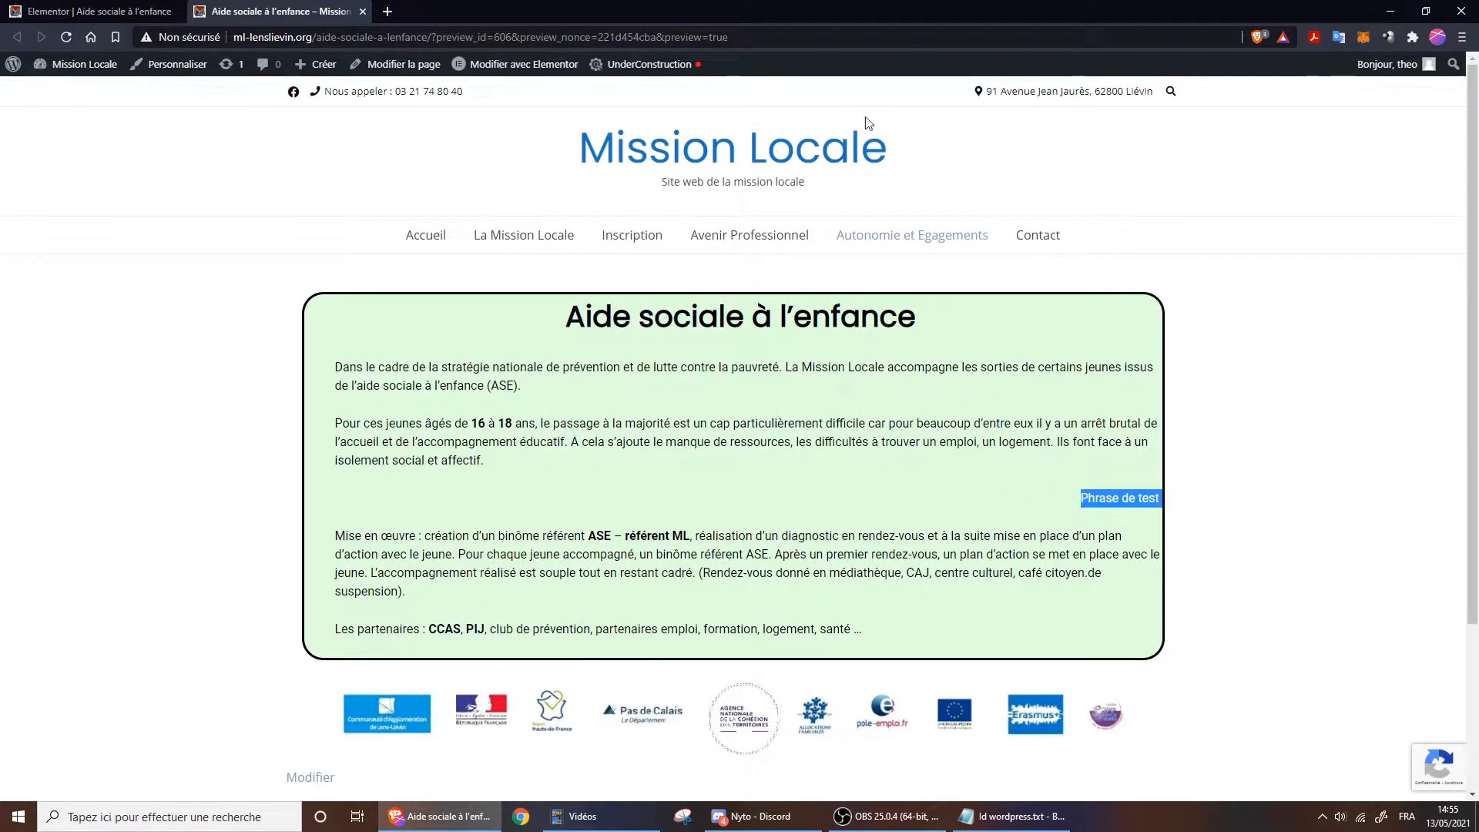
left_click(362, 11)
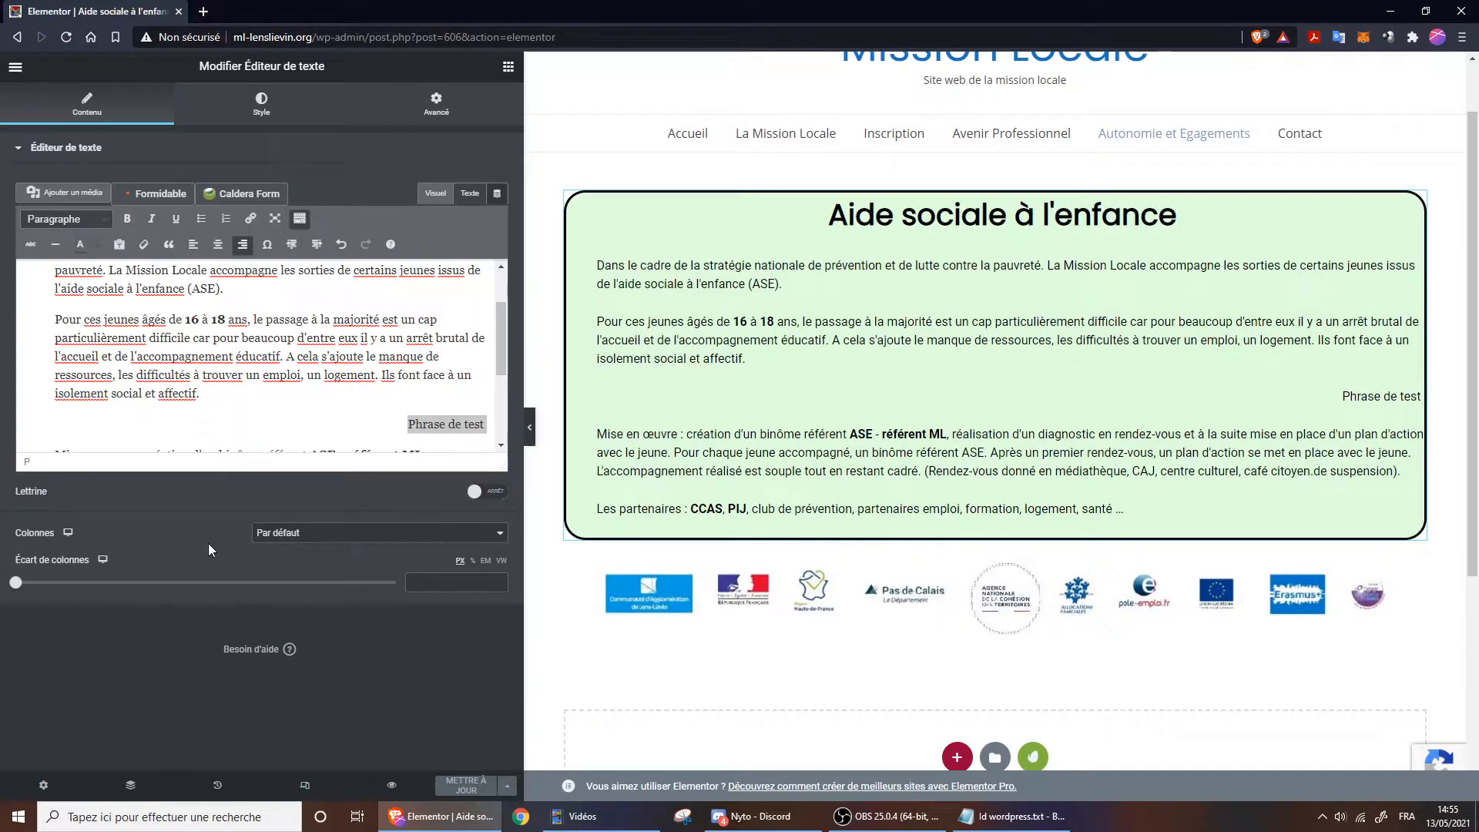
left_click(23, 69)
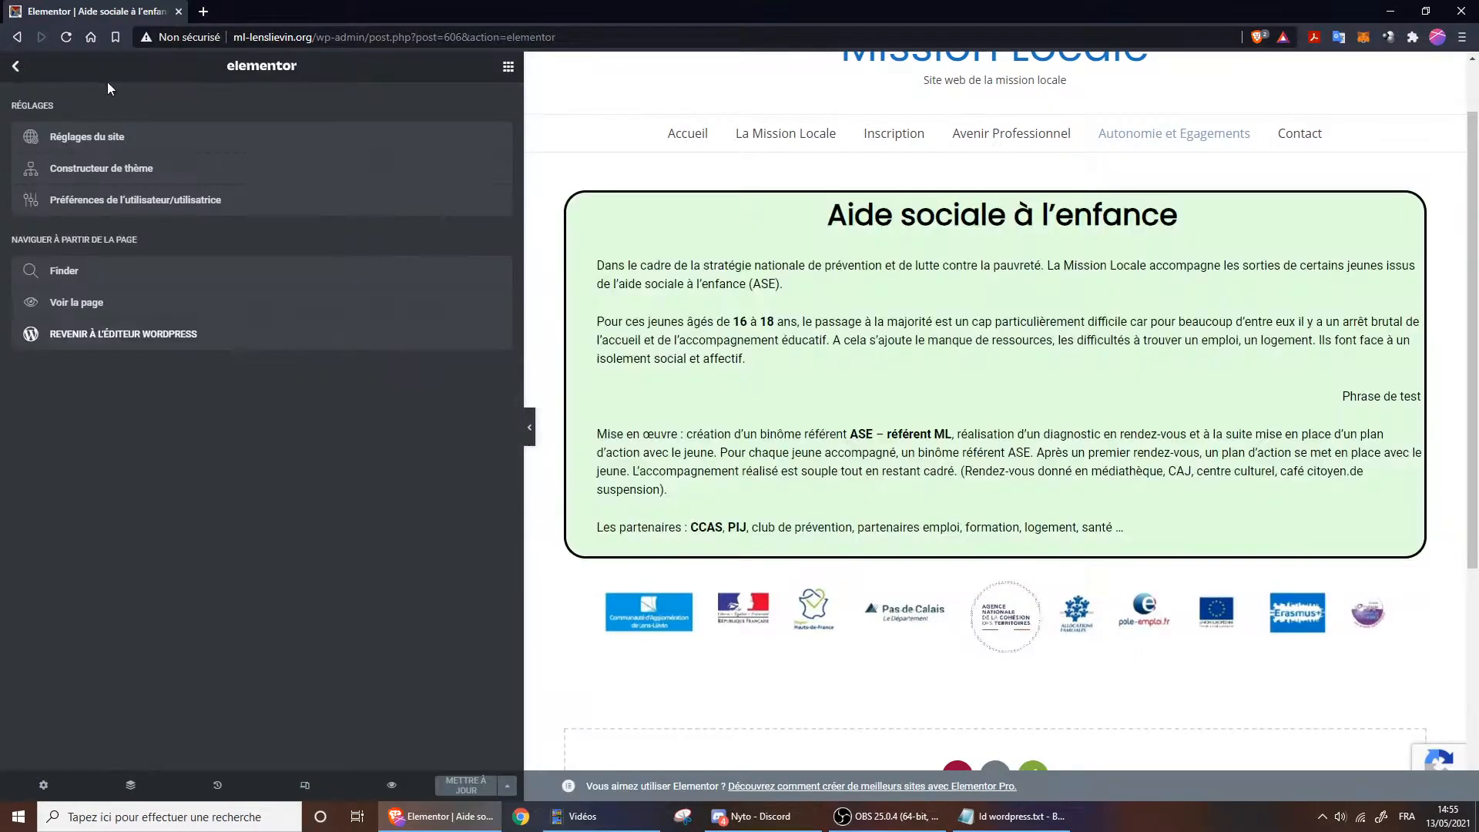
left_click(16, 68)
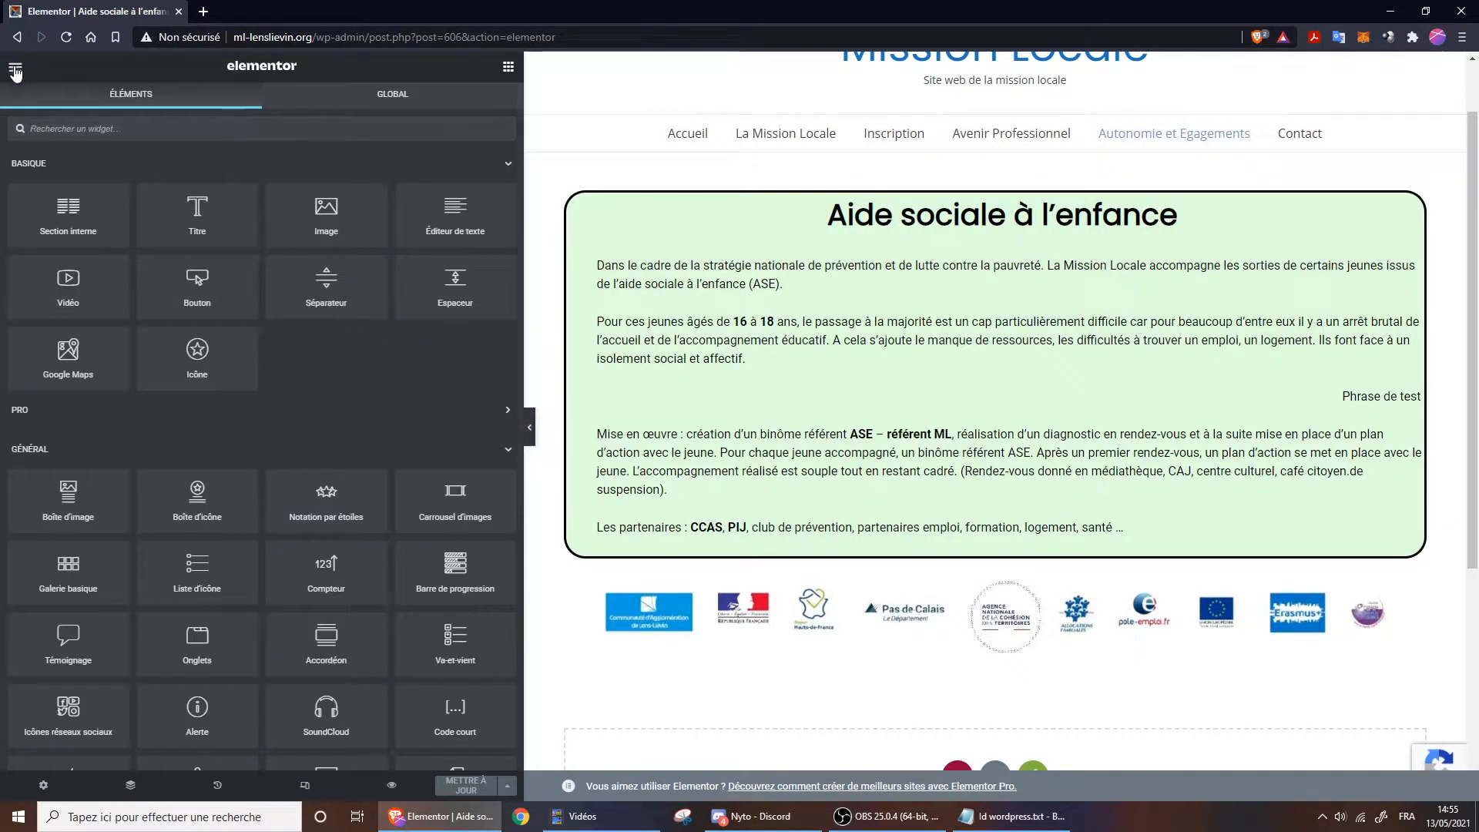
left_click(16, 70)
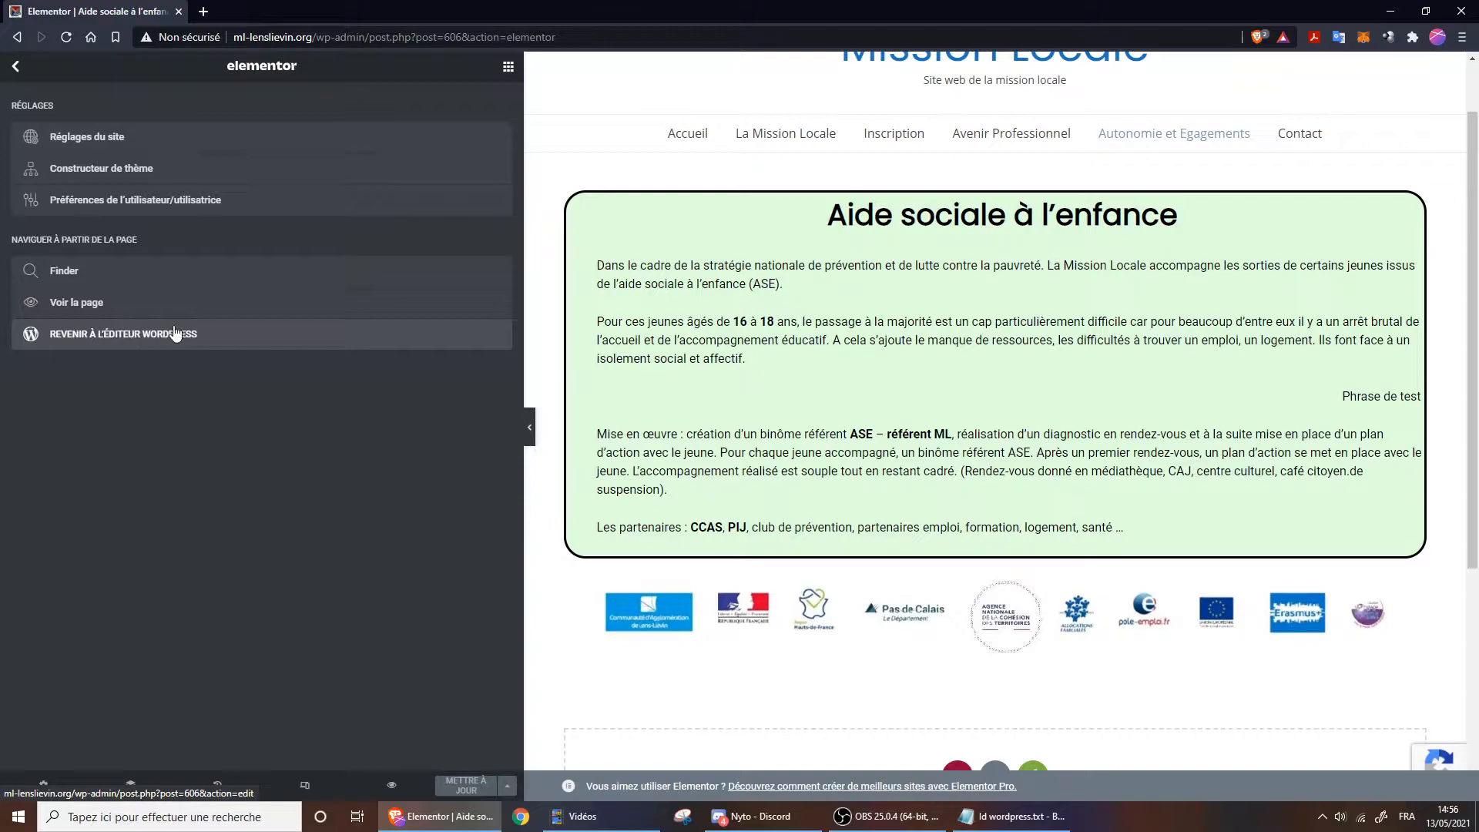
left_click(16, 67)
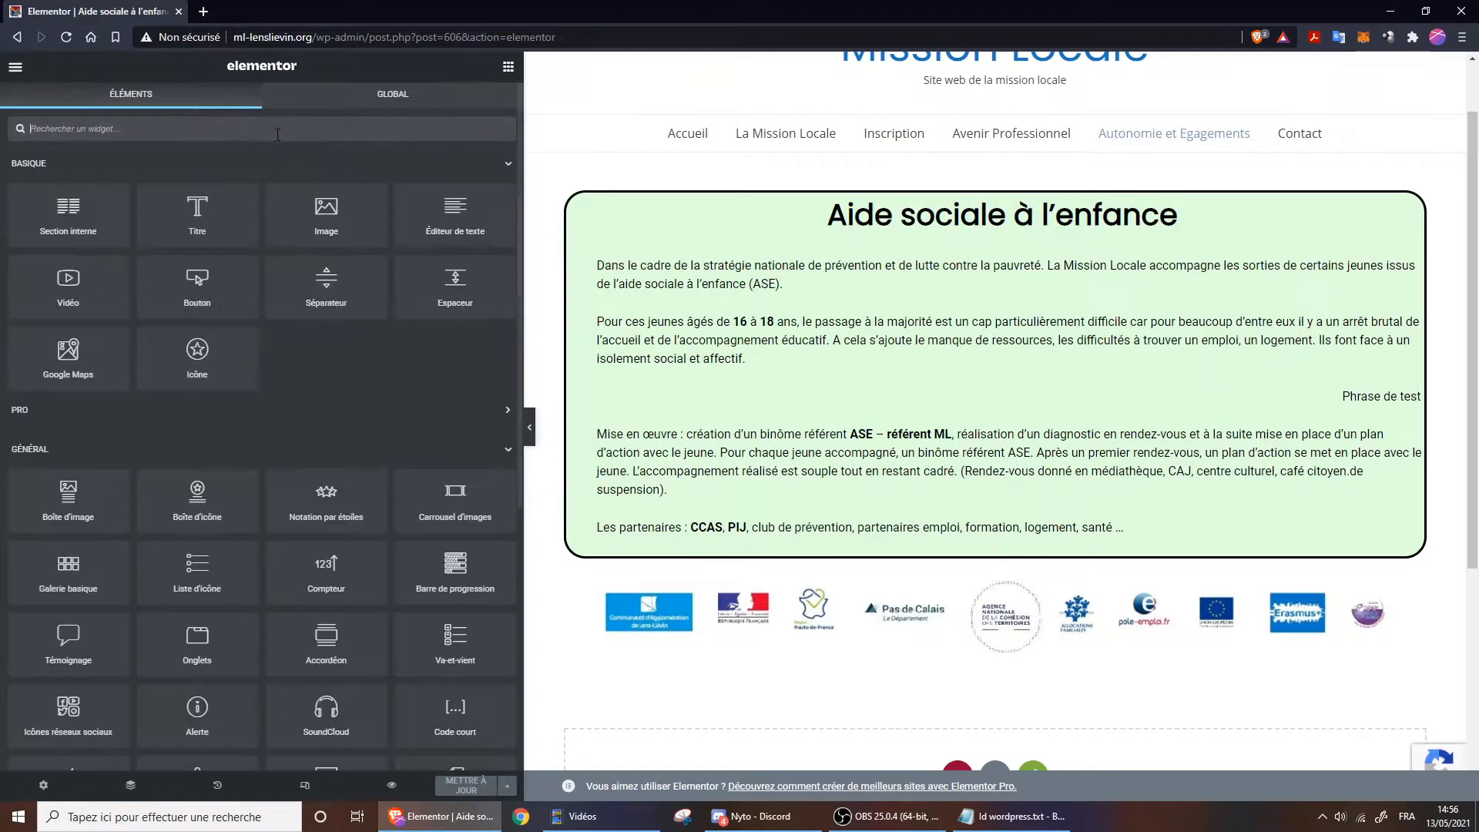
Step: Delete the "Phrase de test" paragraph and its empty line from the green text block
left_click(1370, 395)
scroll(396, 382, "down", 1)
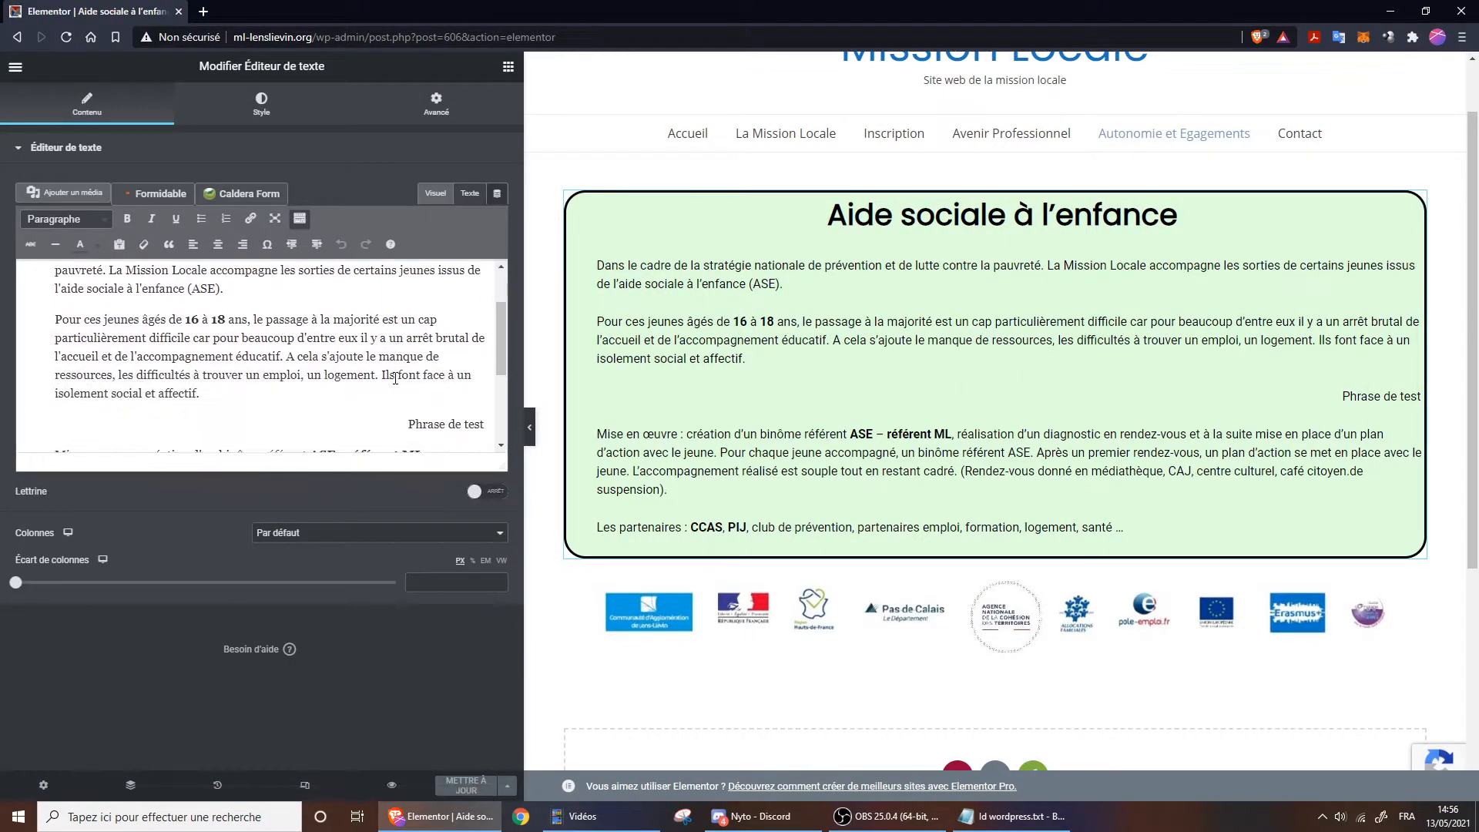
left_click_drag(391, 420, 493, 424)
key("BackSpace")
key("BackSpace")
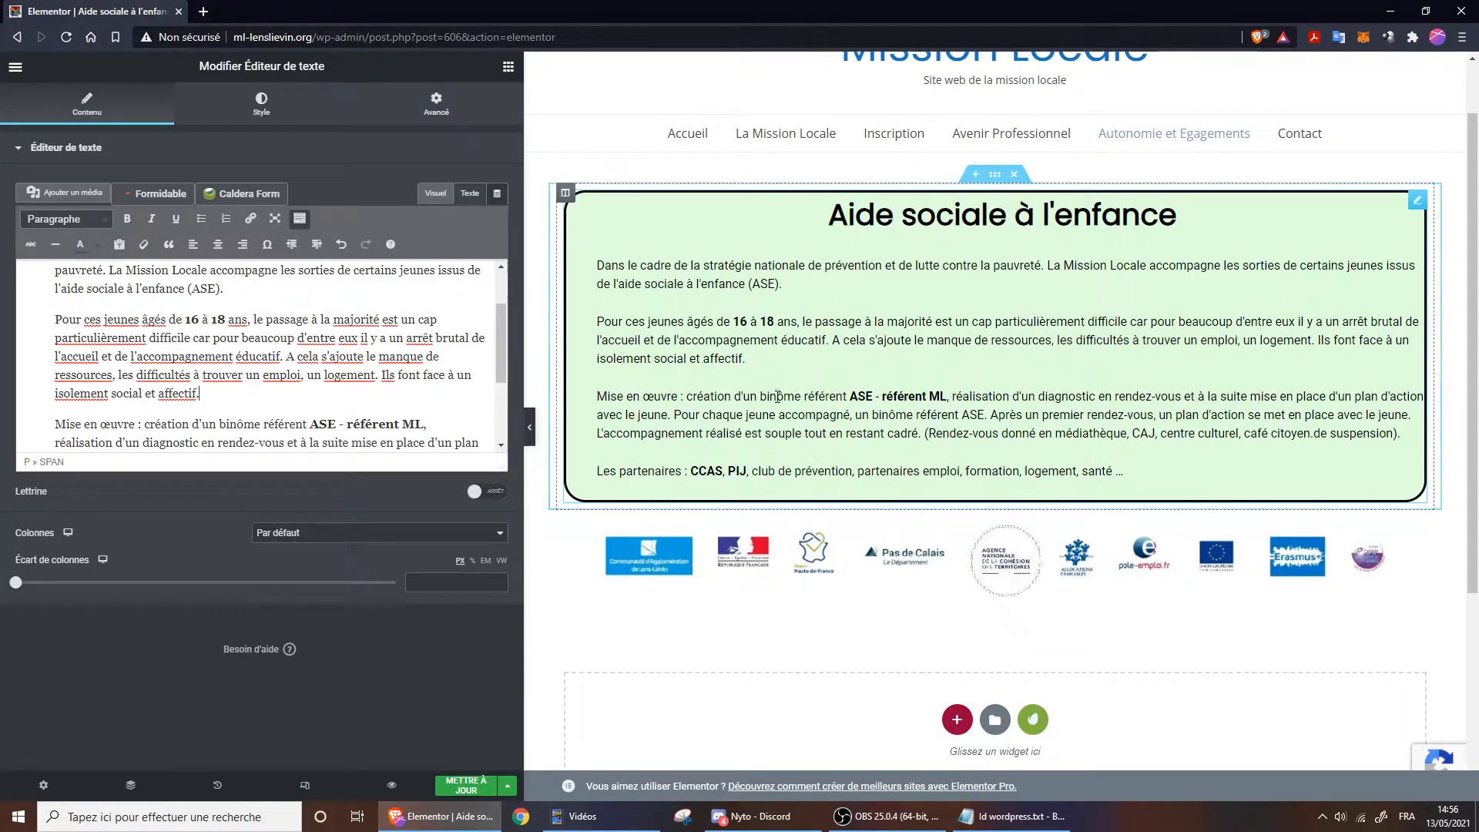
Step: Place an Image widget directly below the green text block and open the media library to choose its picture
scroll(548, 318, "up", 1)
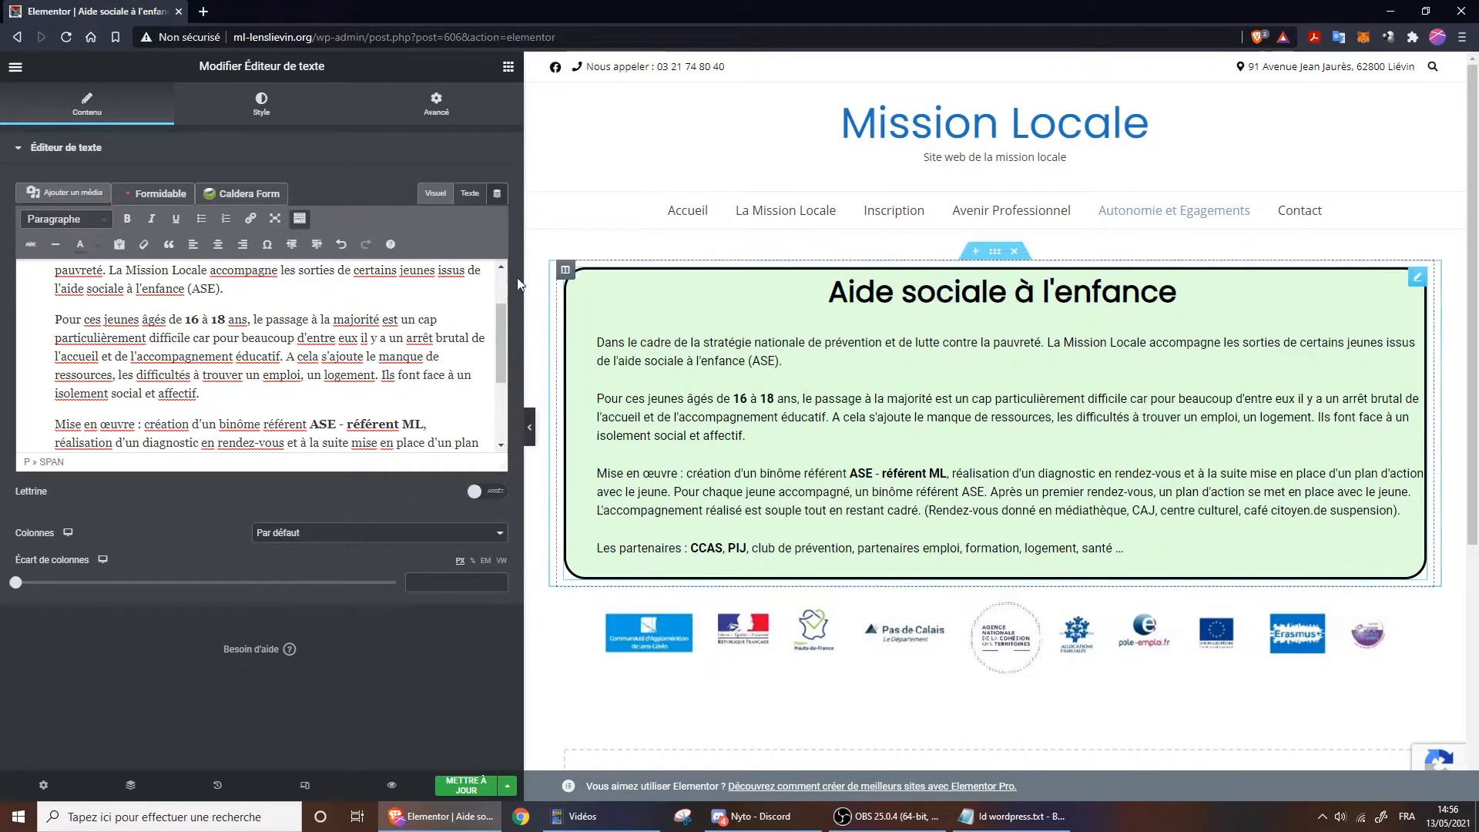
left_click(509, 68)
scroll(848, 520, "down", 2)
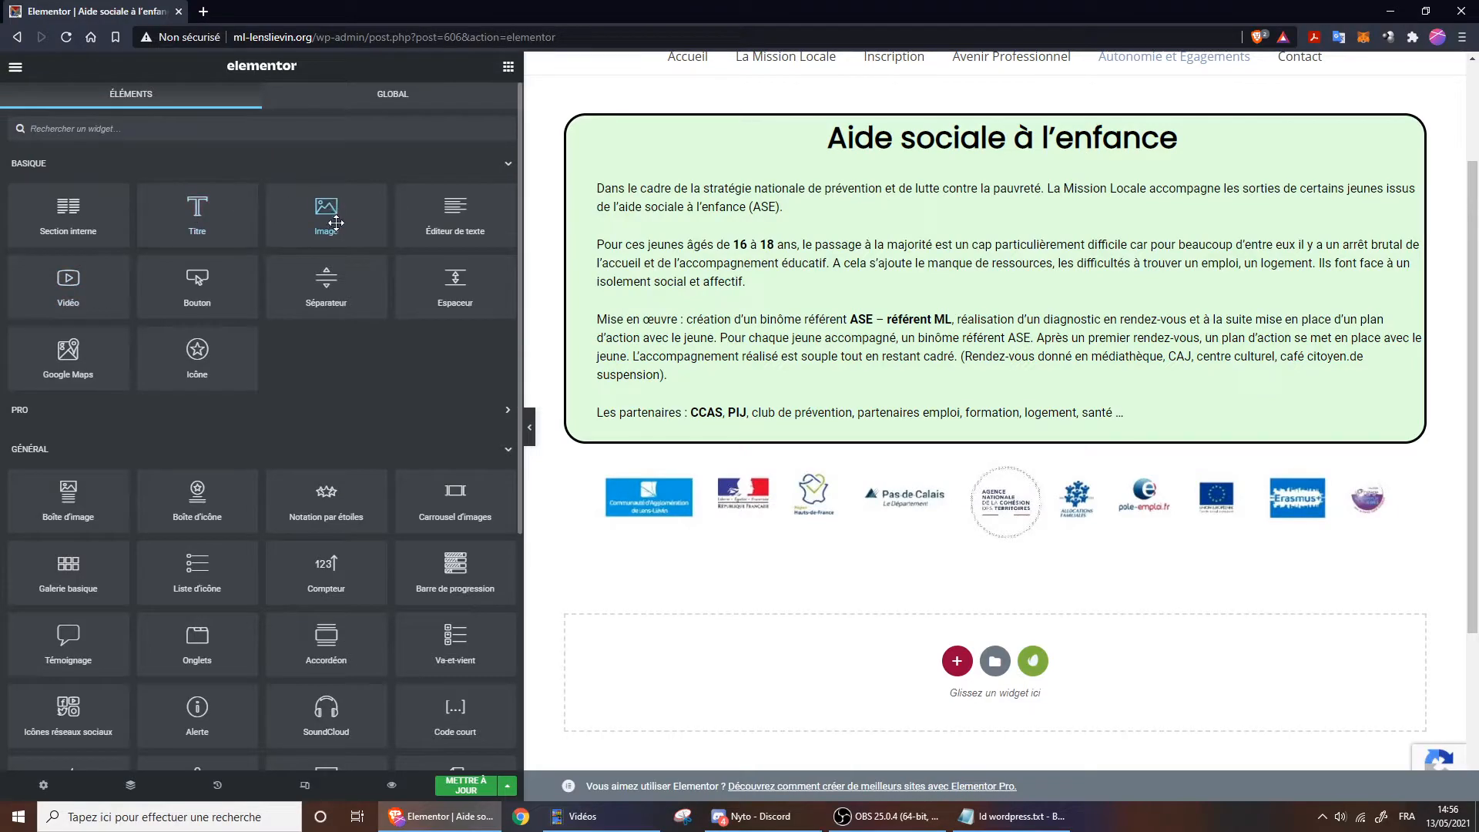
left_click_drag(337, 223, 754, 451)
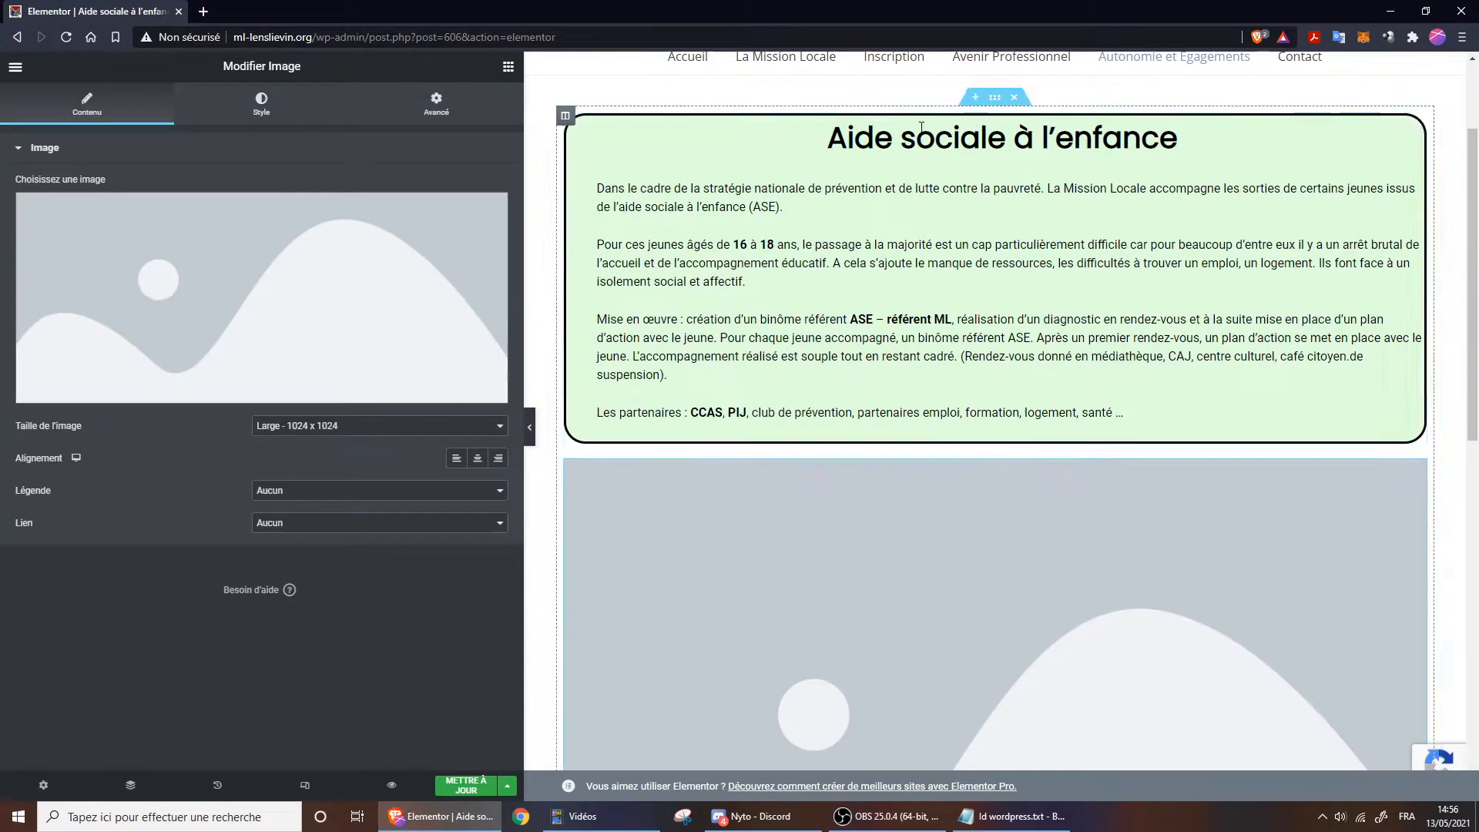
scroll(729, 427, "down", 3)
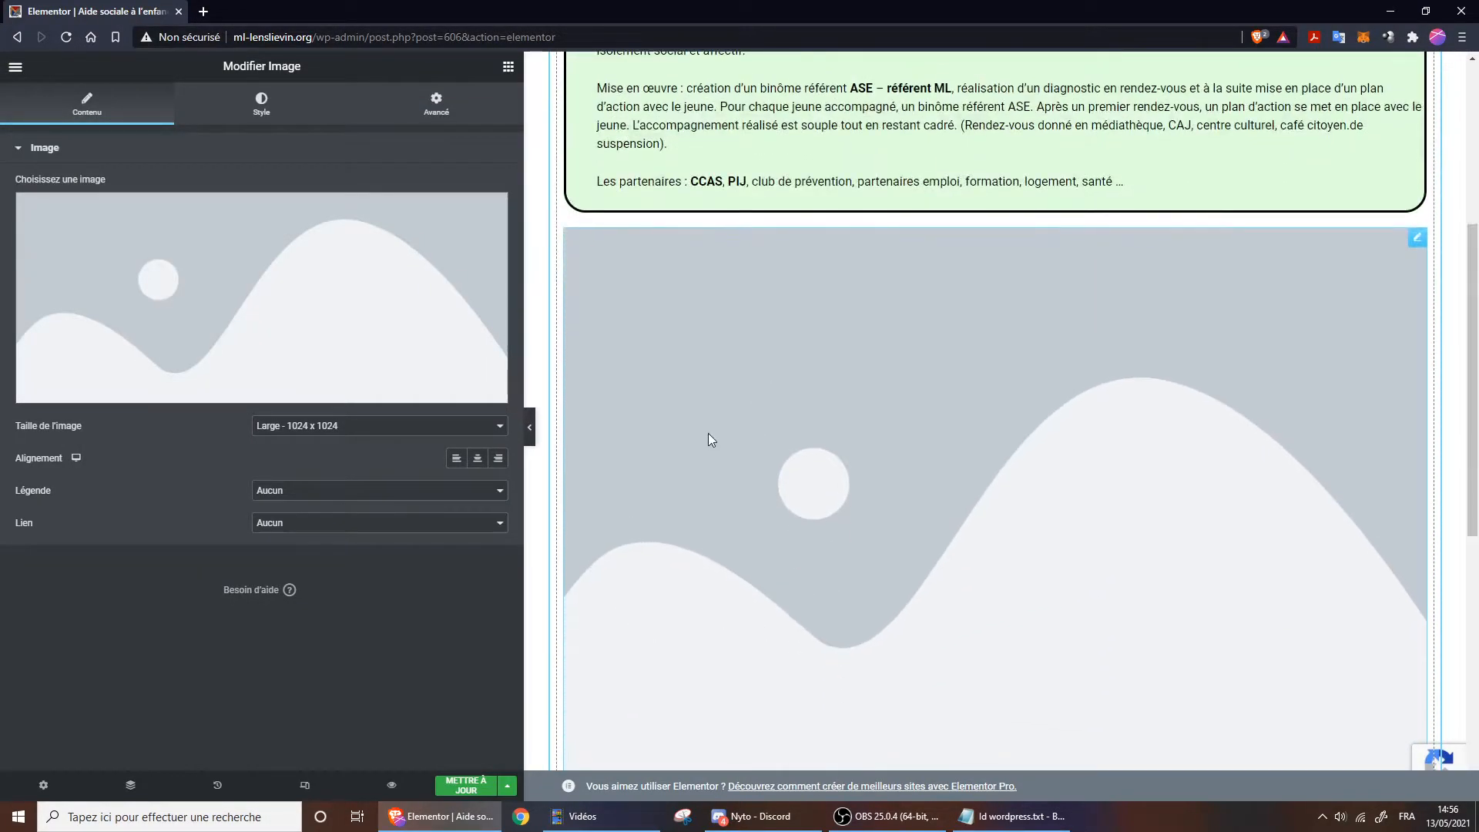
mouse_move(297, 278)
left_click(265, 296)
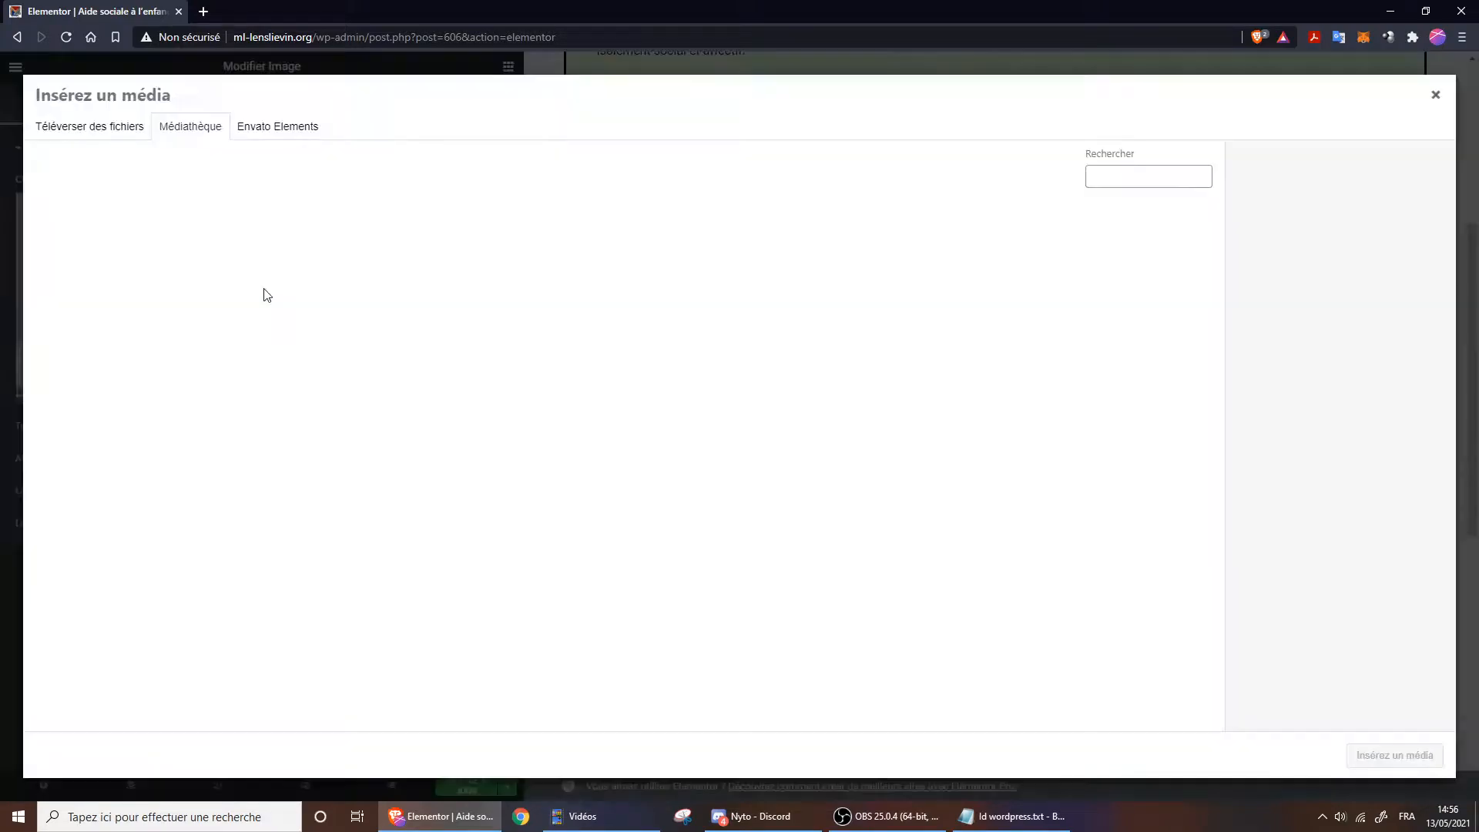
Step: Choose the airport departure-hall photo airport-2373727_1920.jpg from the media library and insert it into the Image widget
scroll(542, 545, "down", 3)
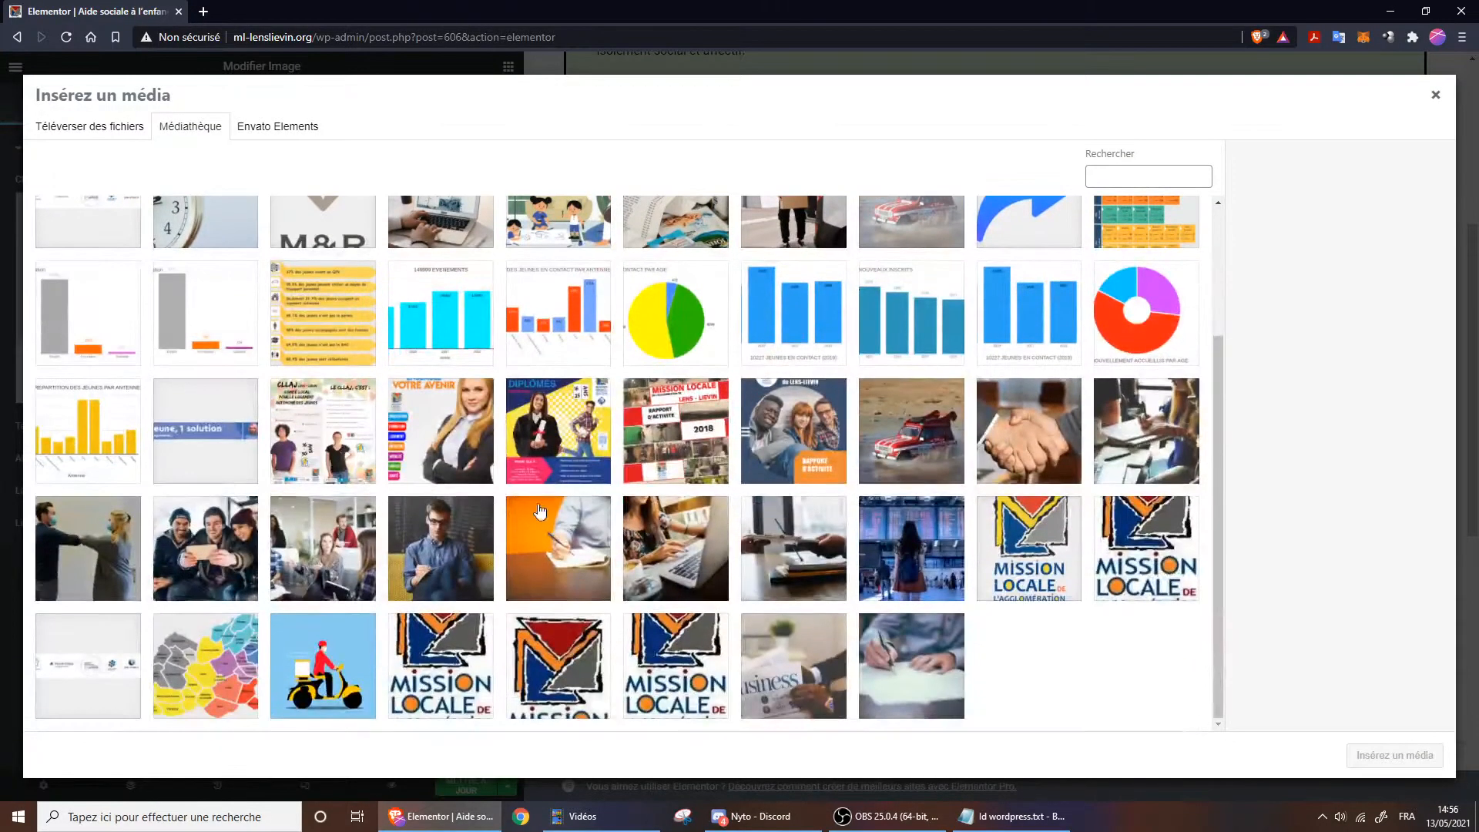
scroll(594, 559, "up", 2)
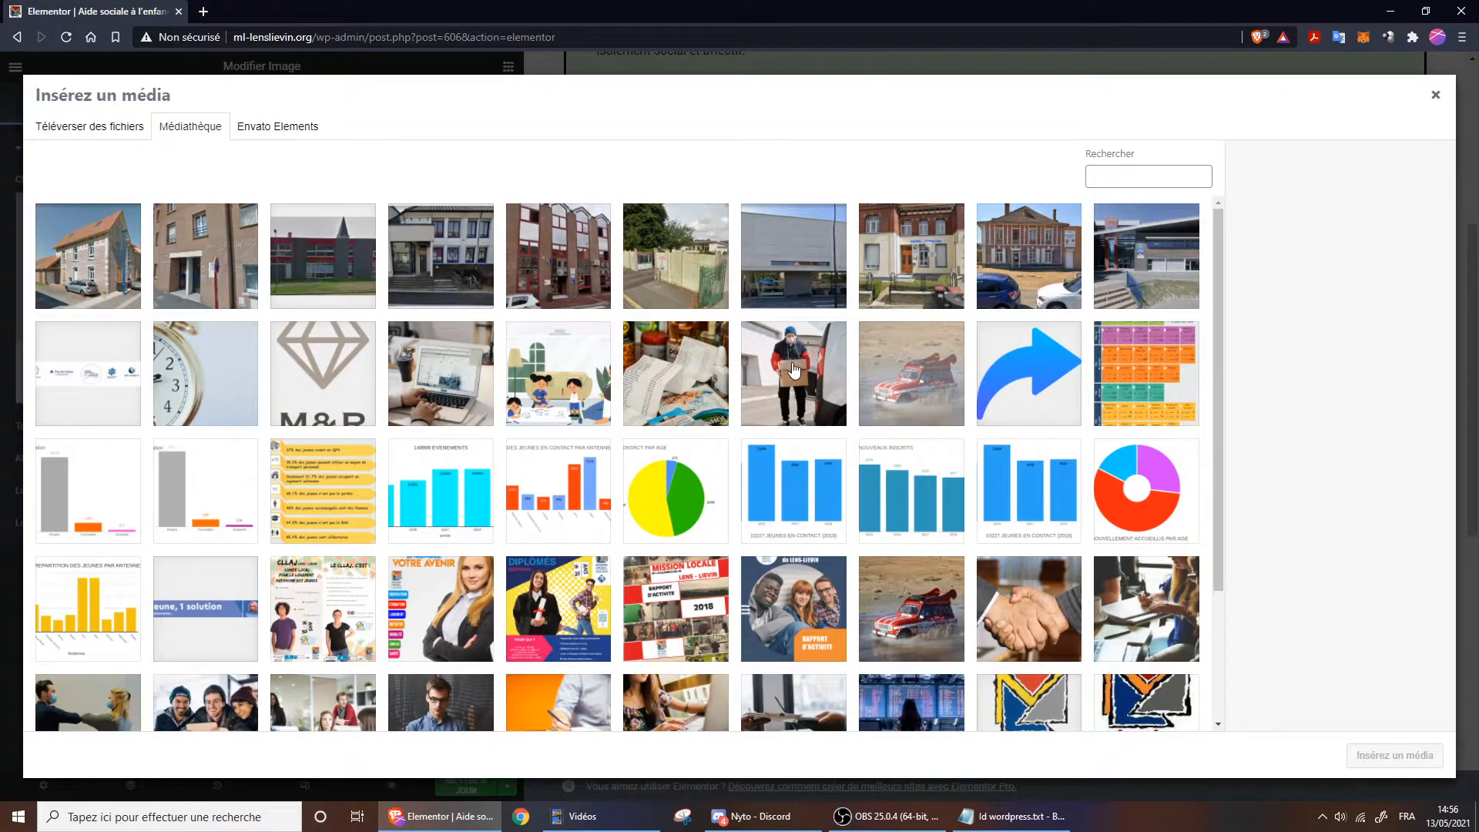
scroll(1055, 544, "down", 3)
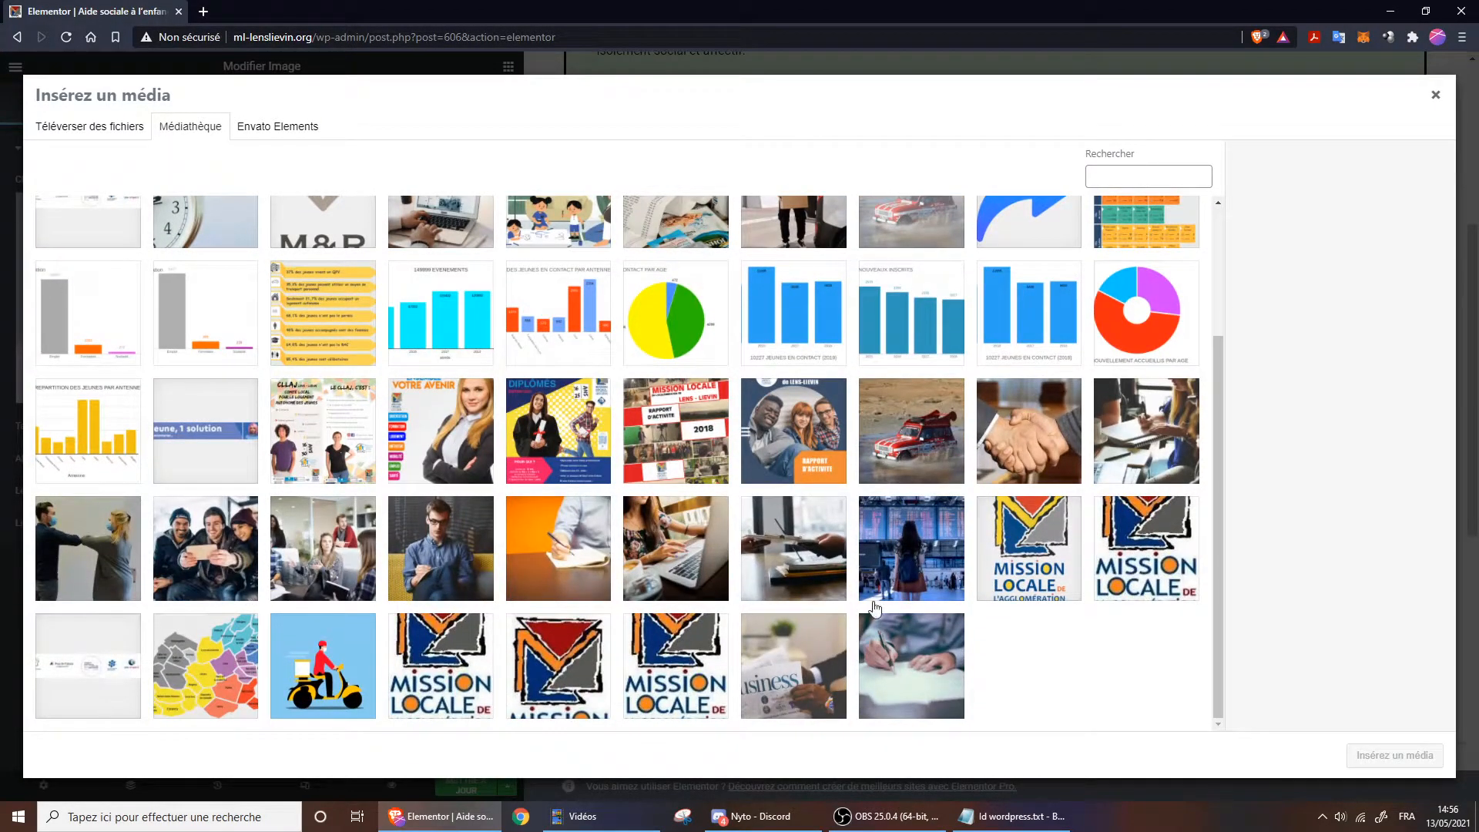
left_click(875, 601)
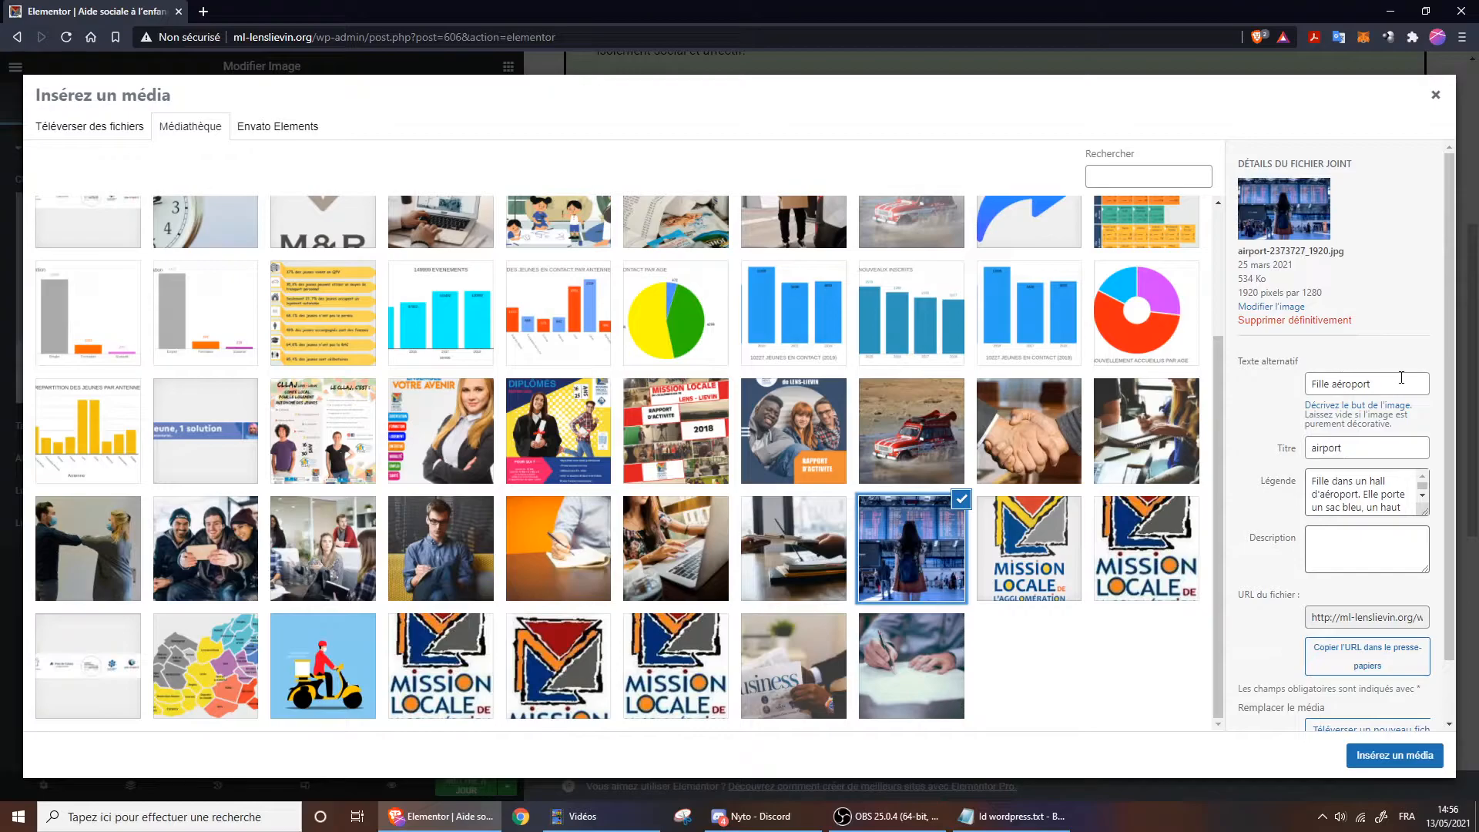
scroll(1345, 496, "down", 2)
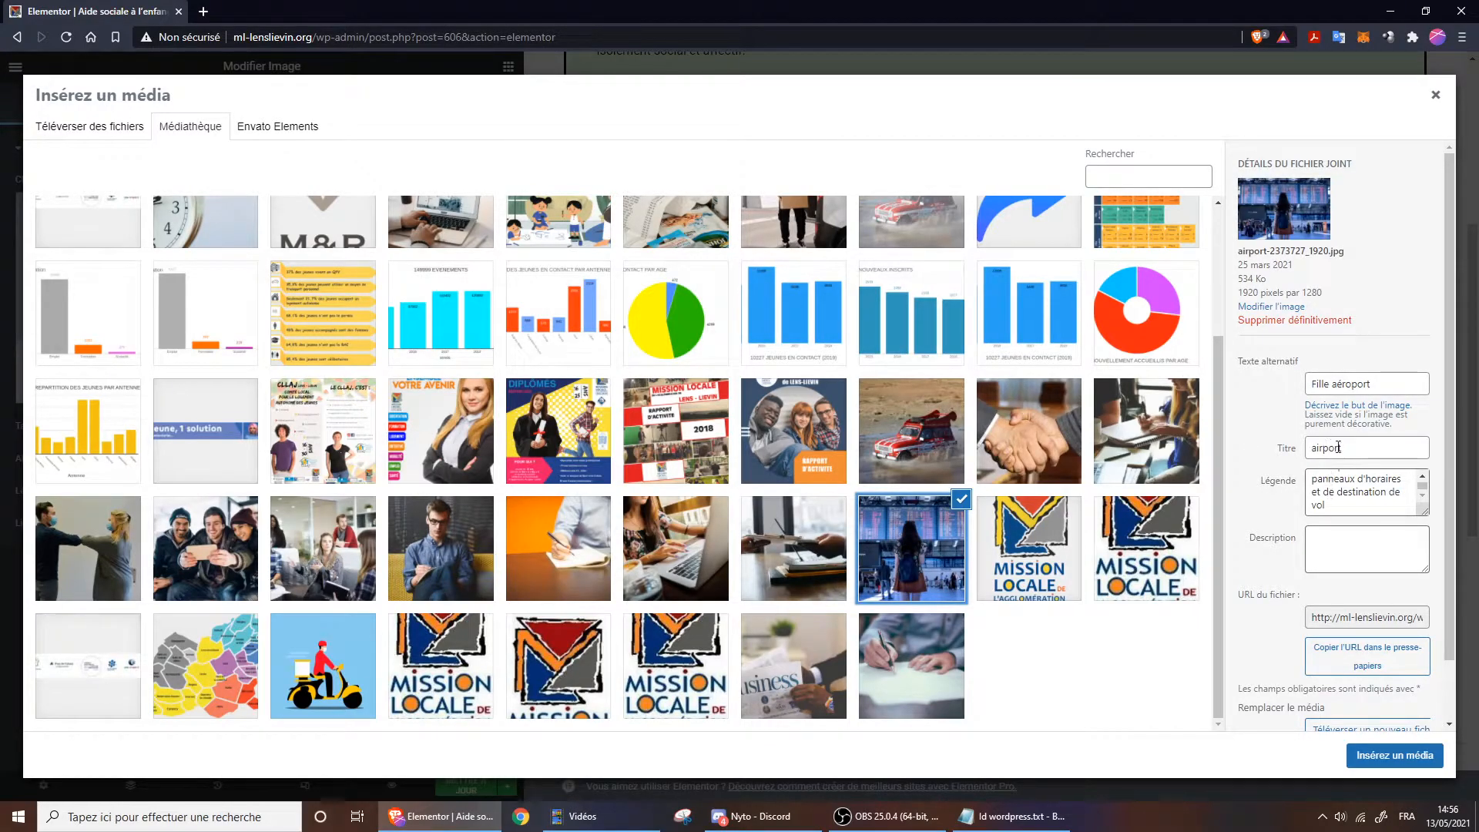
scroll(1358, 534, "down", 1)
left_click(1394, 755)
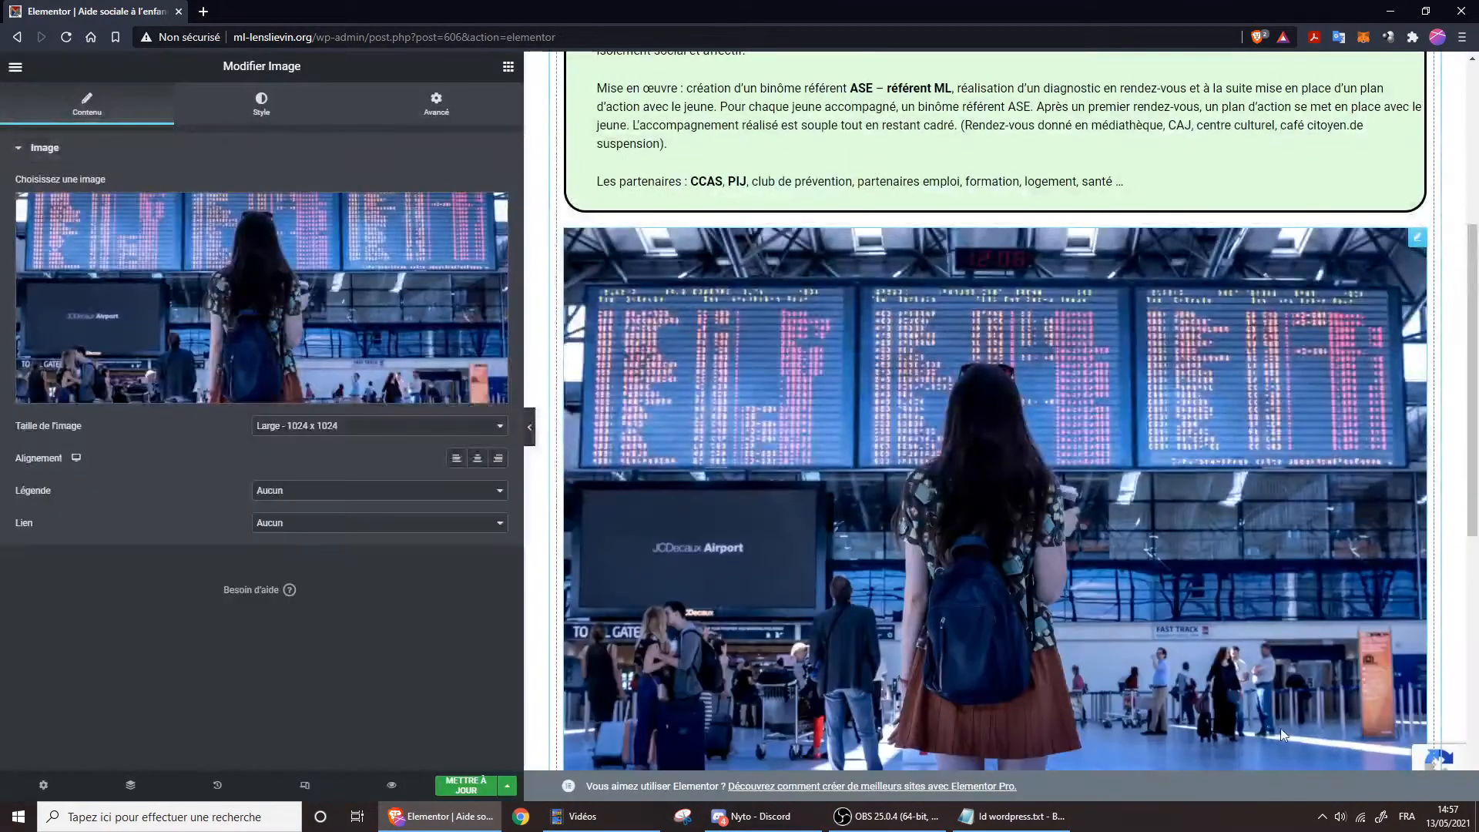
Step: Give the airport image a custom size of 1000 x 1000 and apply it
scroll(967, 291, "down", 3)
scroll(955, 431, "down", 1)
scroll(1015, 248, "up", 8)
scroll(834, 564, "down", 4)
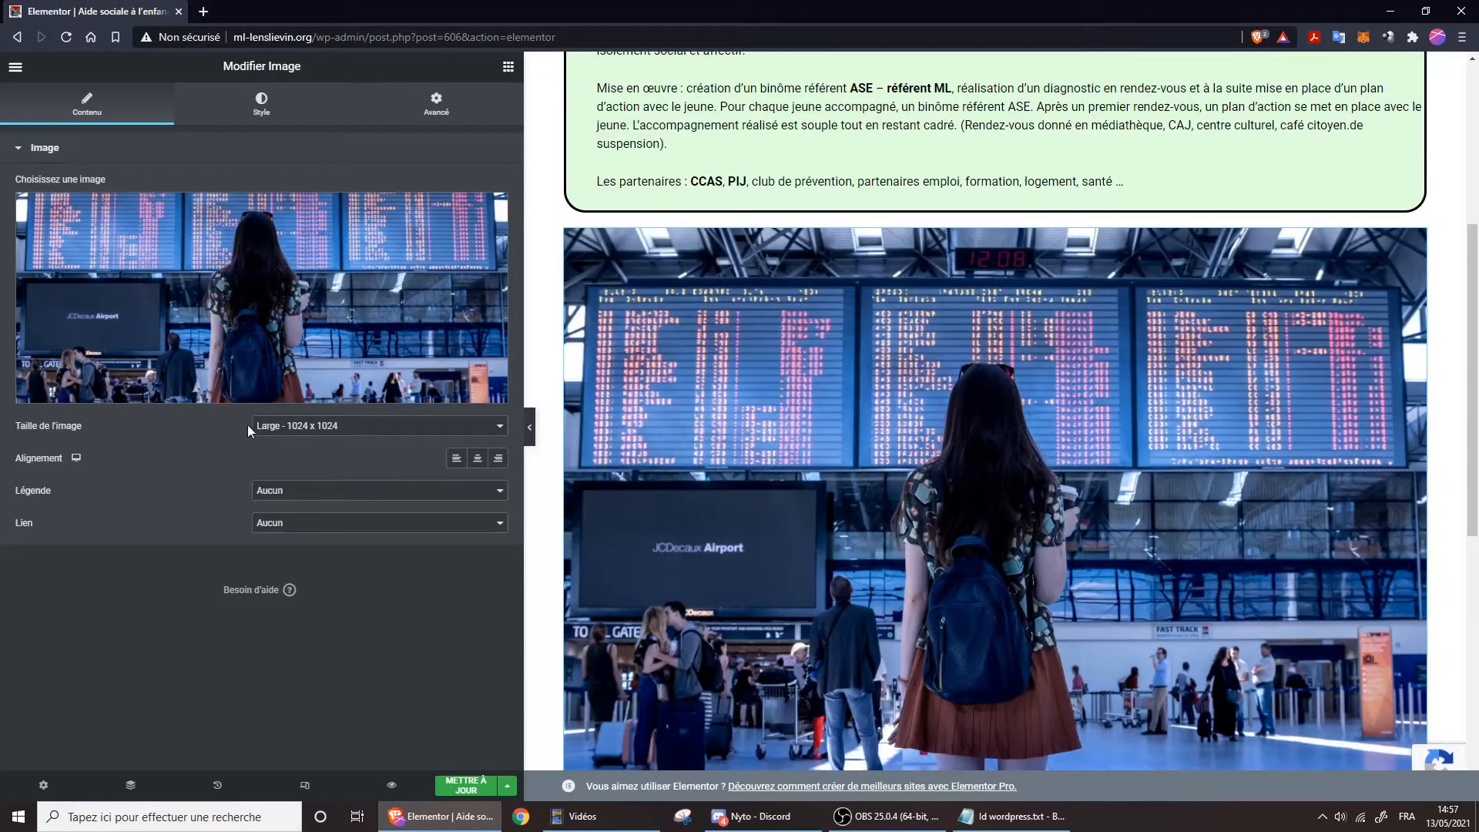
left_click(283, 430)
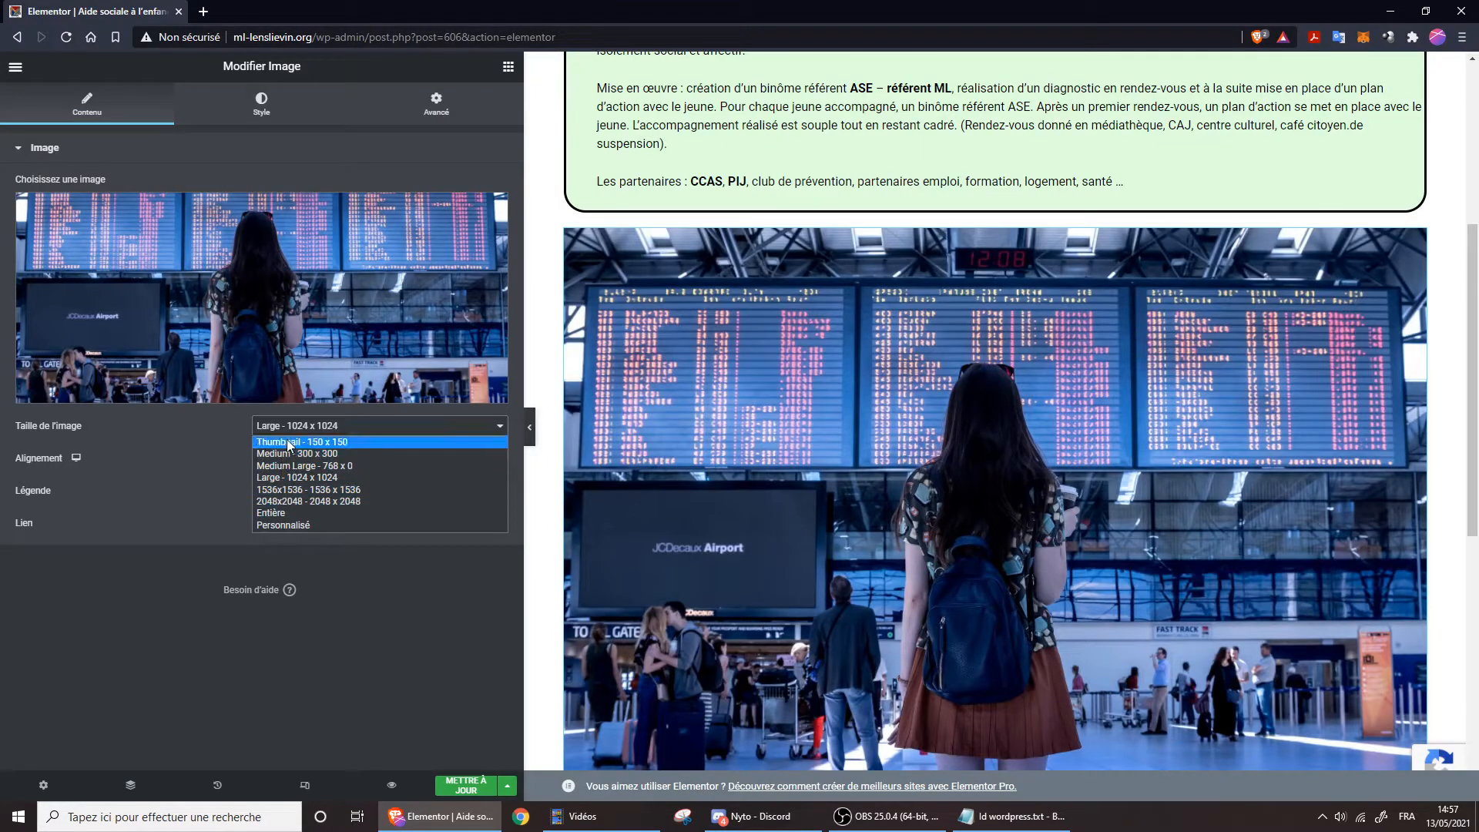
left_click(283, 524)
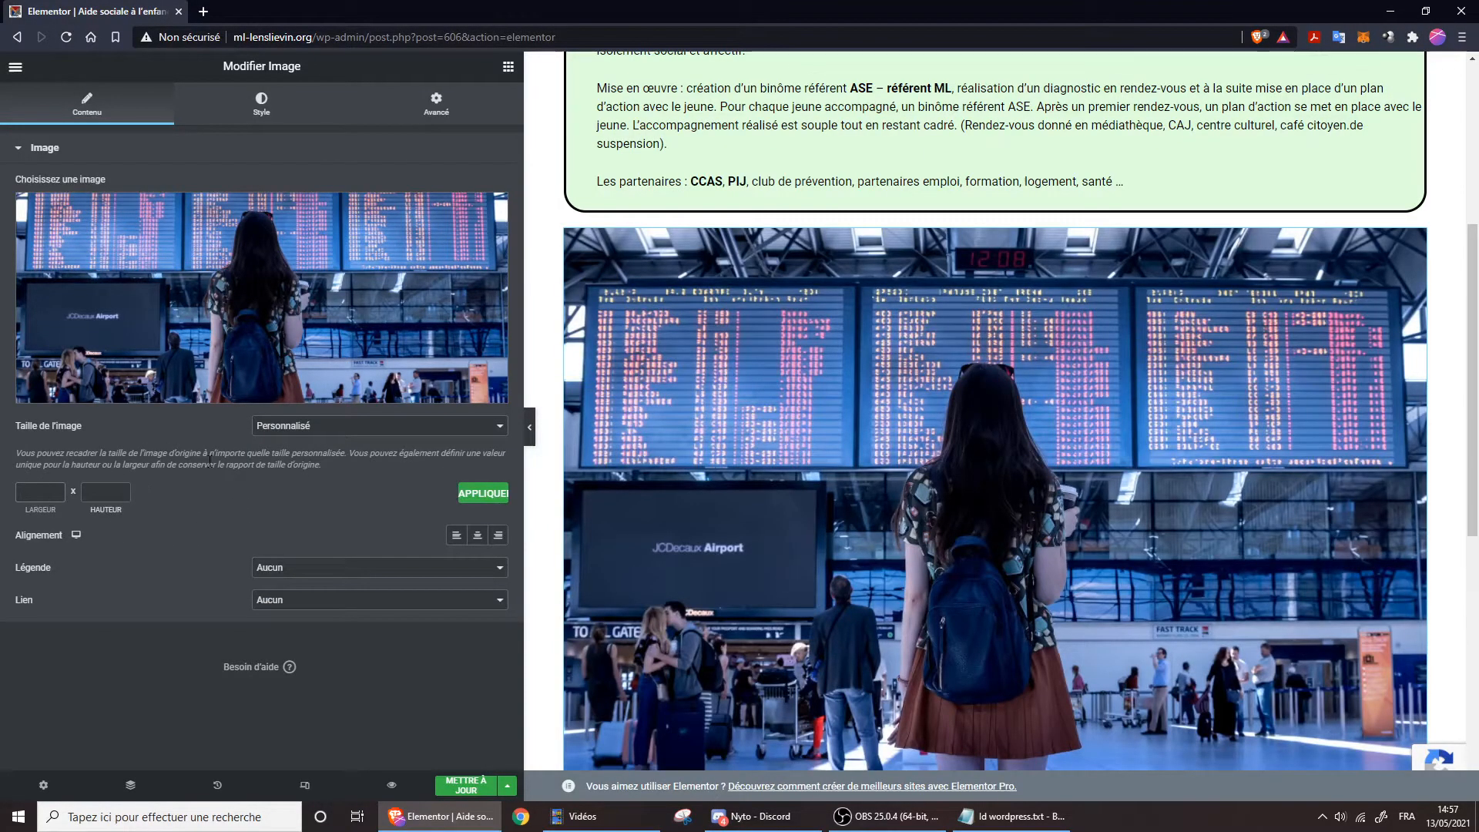
mouse_move(294, 376)
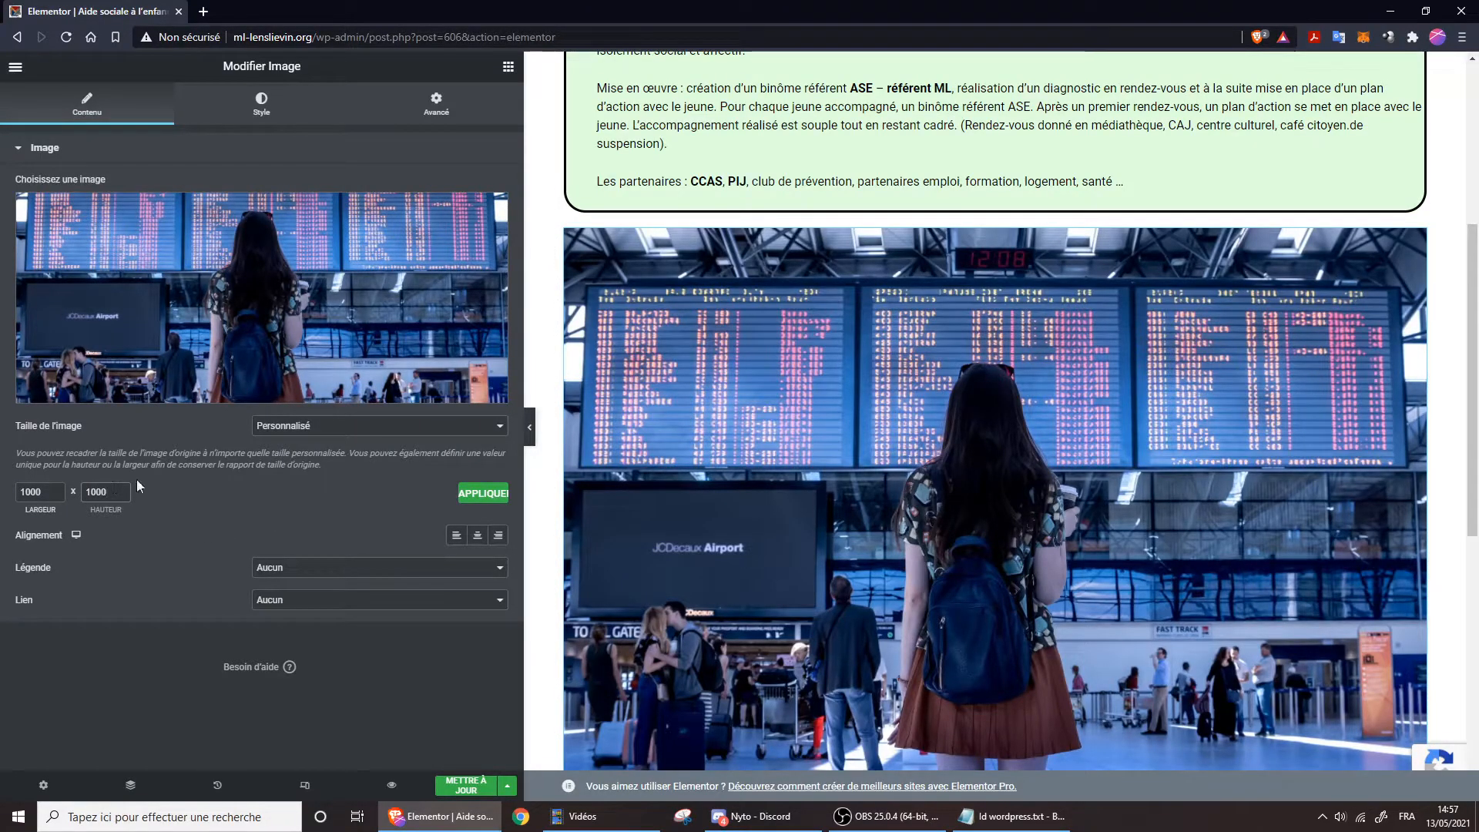
left_click(483, 493)
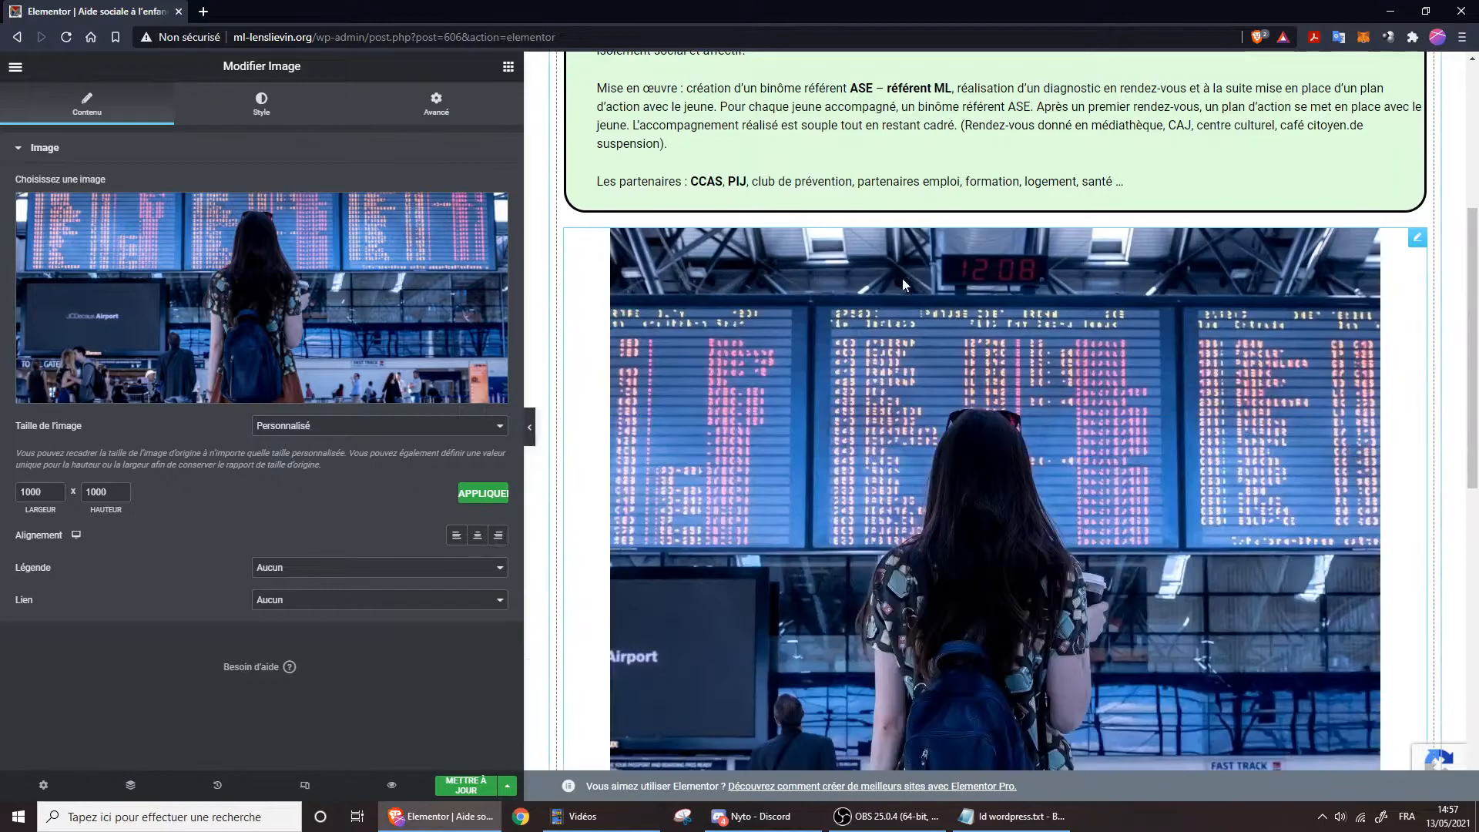
Step: Look over the resized airport image on the page and delete its widget
scroll(899, 270, "down", 5)
scroll(974, 428, "up", 8)
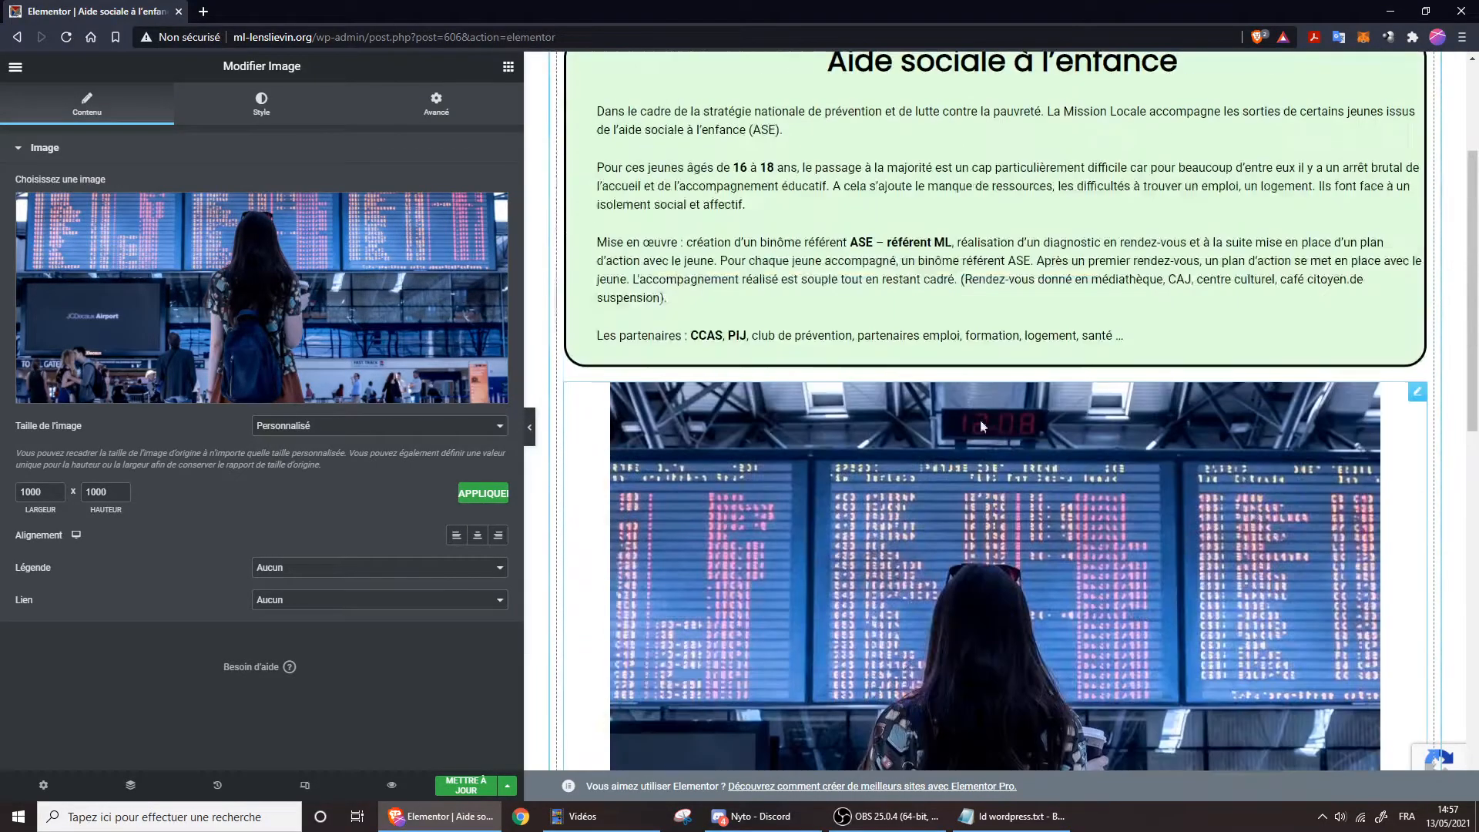
scroll(987, 424, "up", 3)
scroll(902, 570, "down", 6)
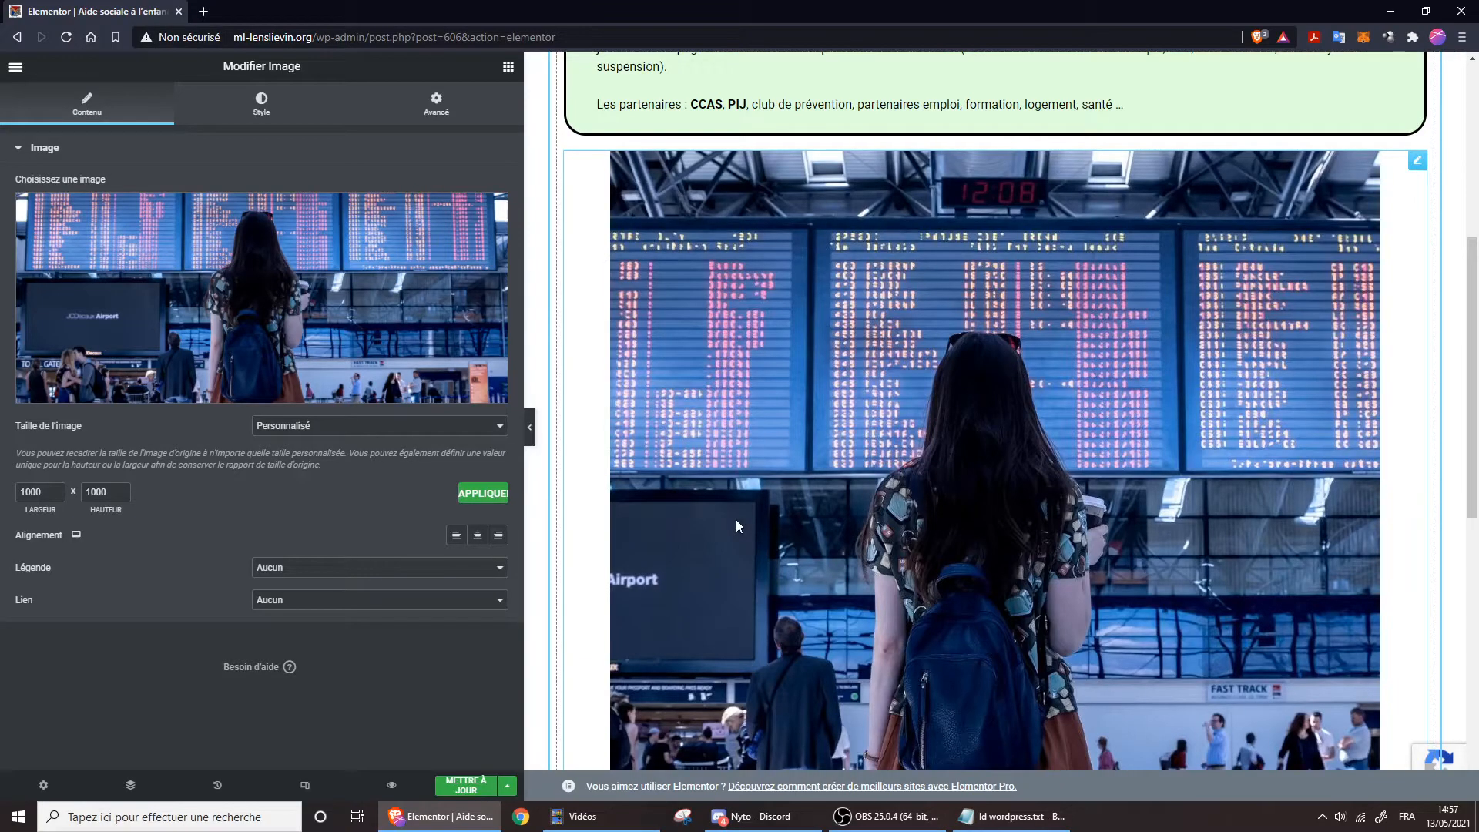
scroll(1064, 424, "up", 2)
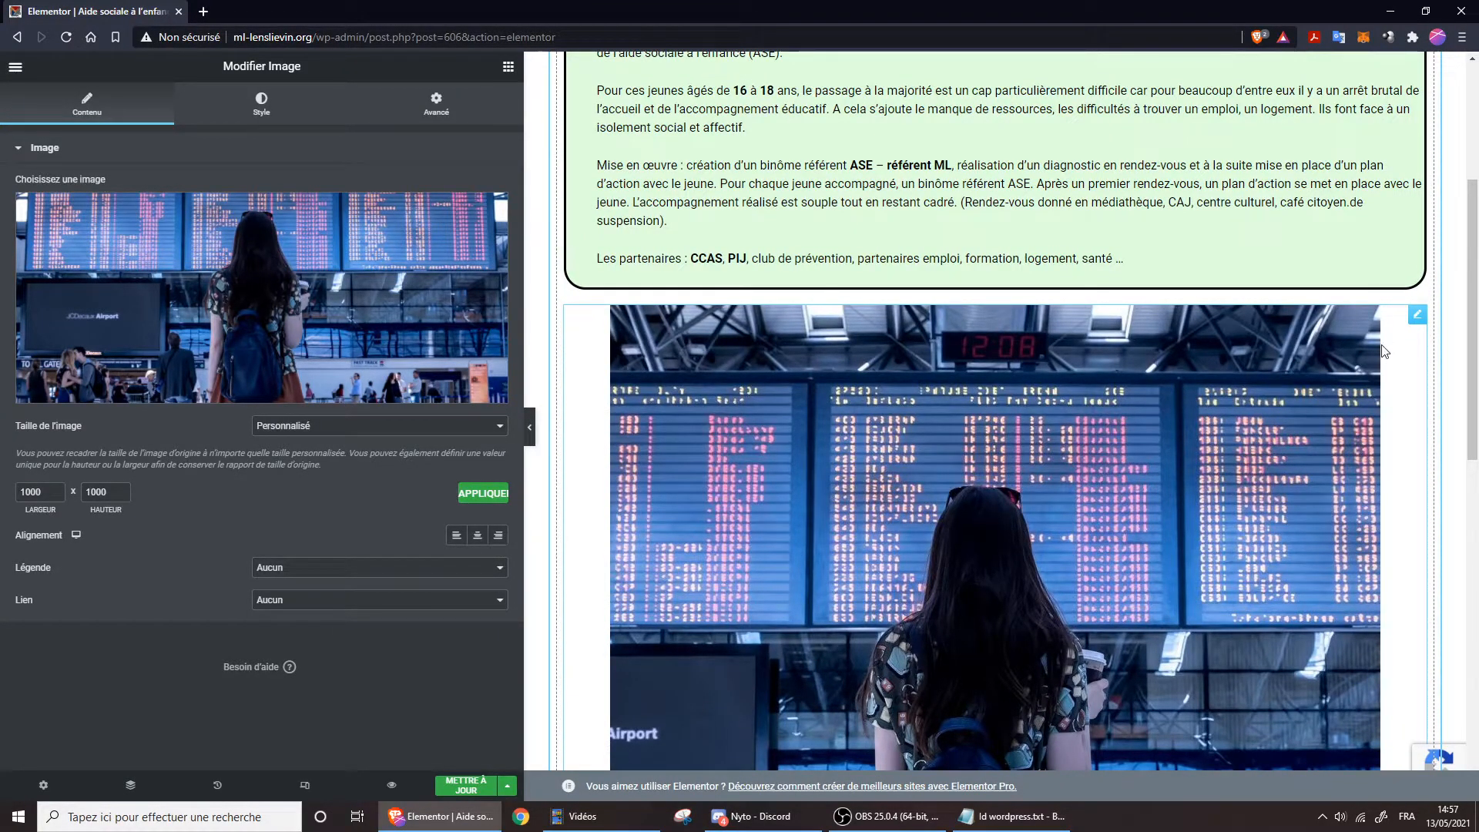
scroll(783, 507, "down", 2)
scroll(783, 507, "down", 2)
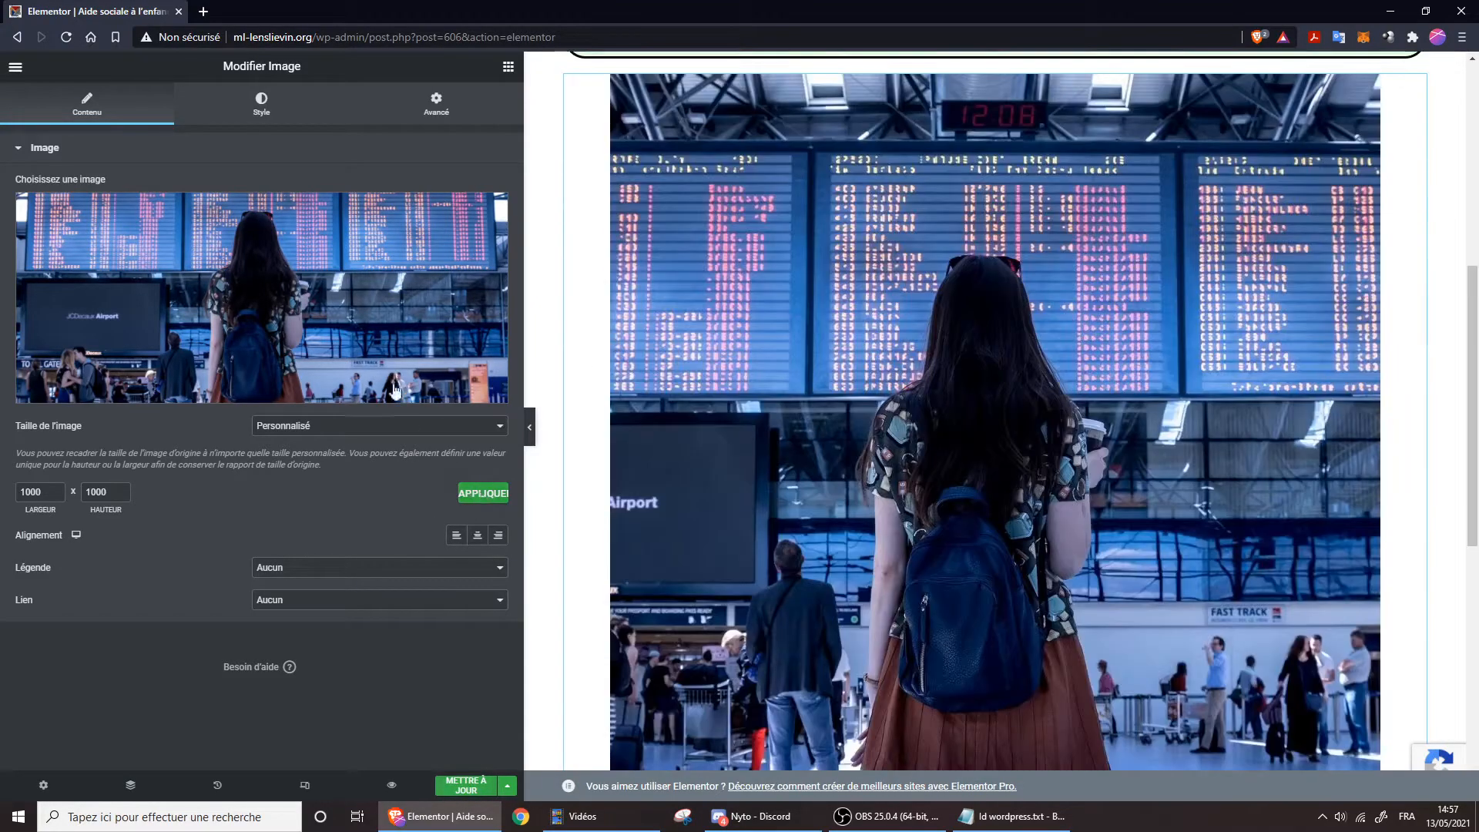
scroll(844, 420, "up", 1)
scroll(844, 419, "up", 3)
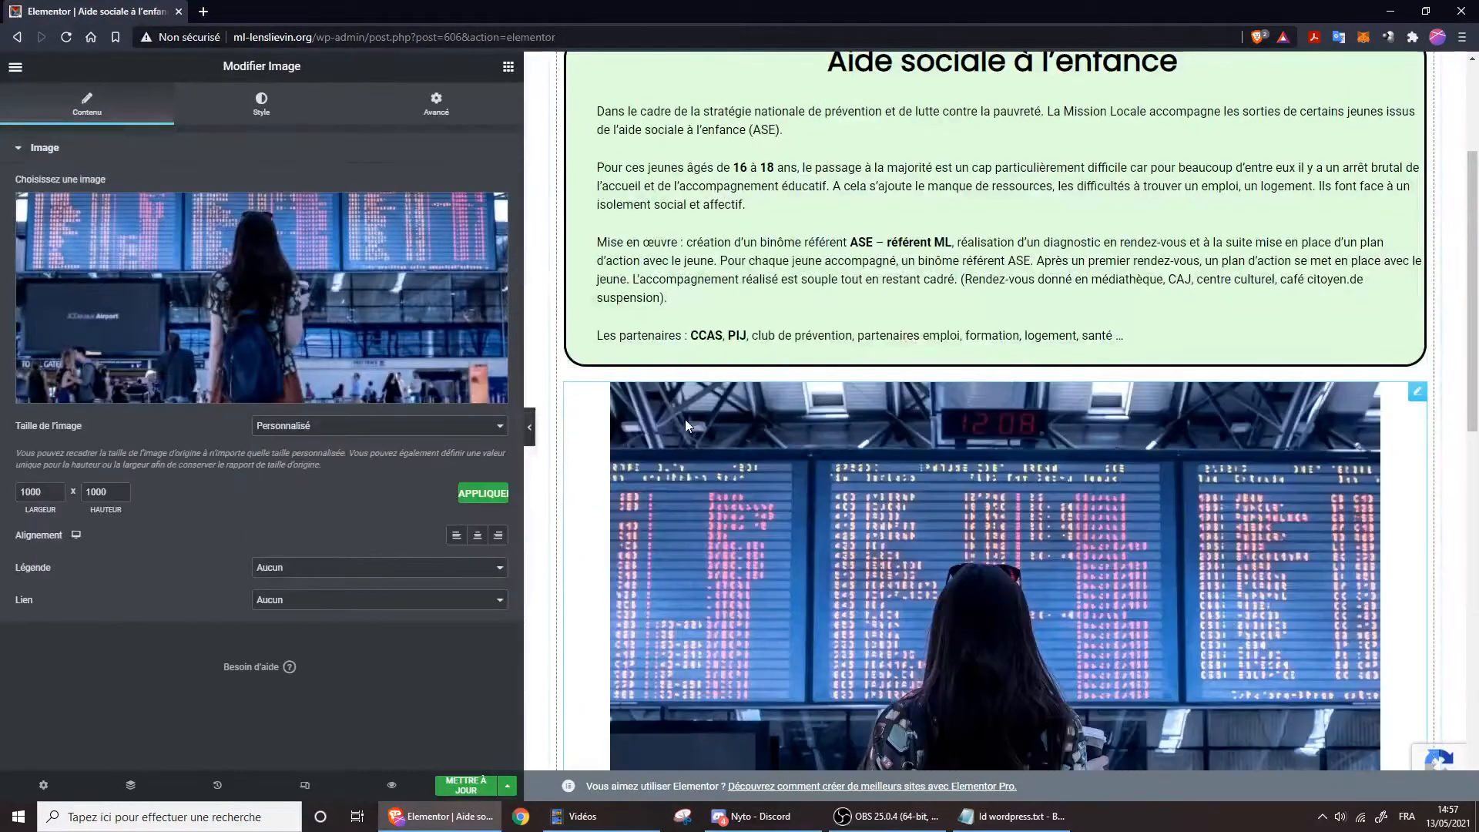
key("Delete")
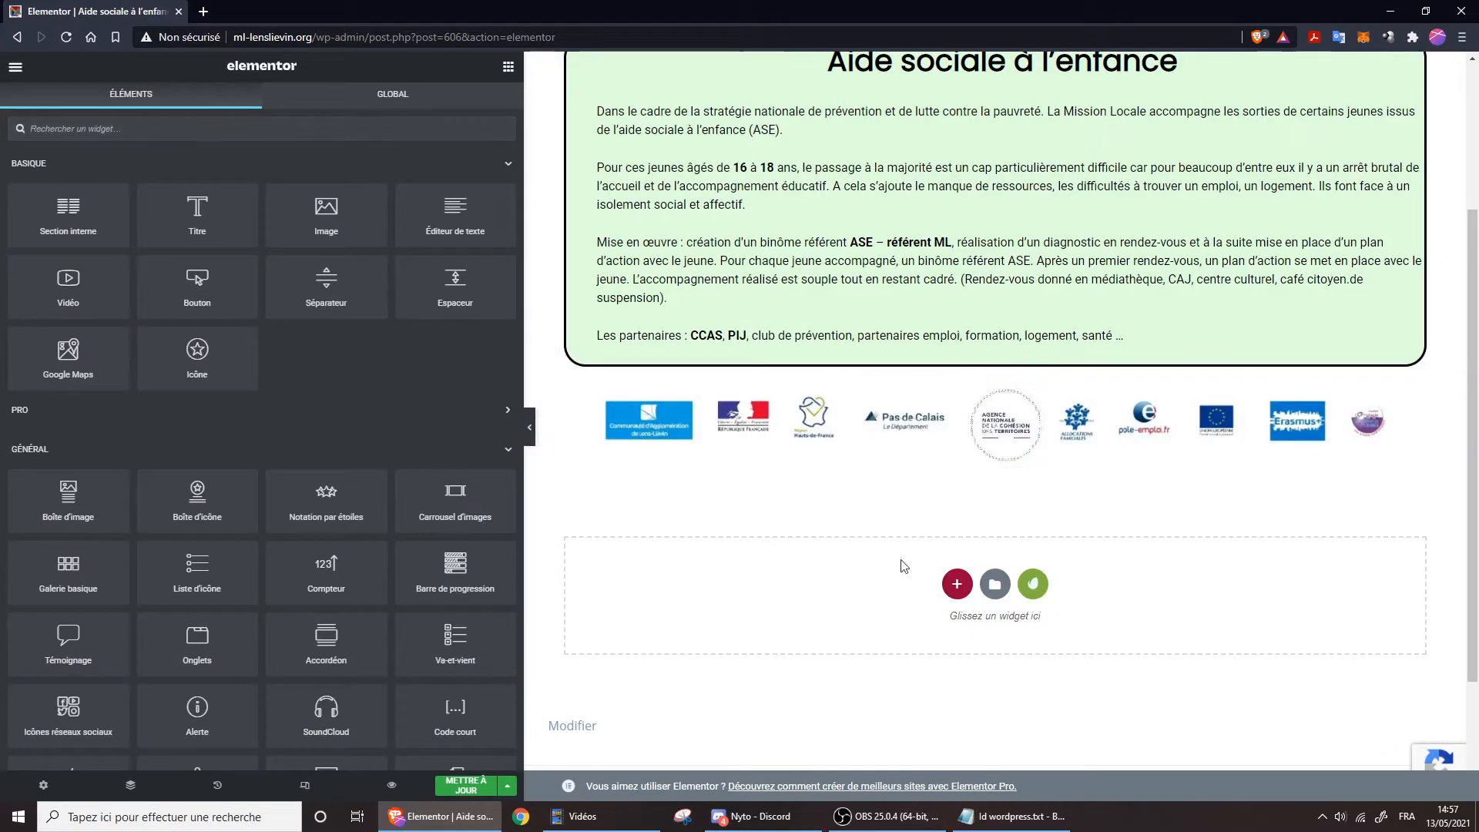
Step: Add a two-column inner section directly below the green text block
scroll(825, 483, "up", 2)
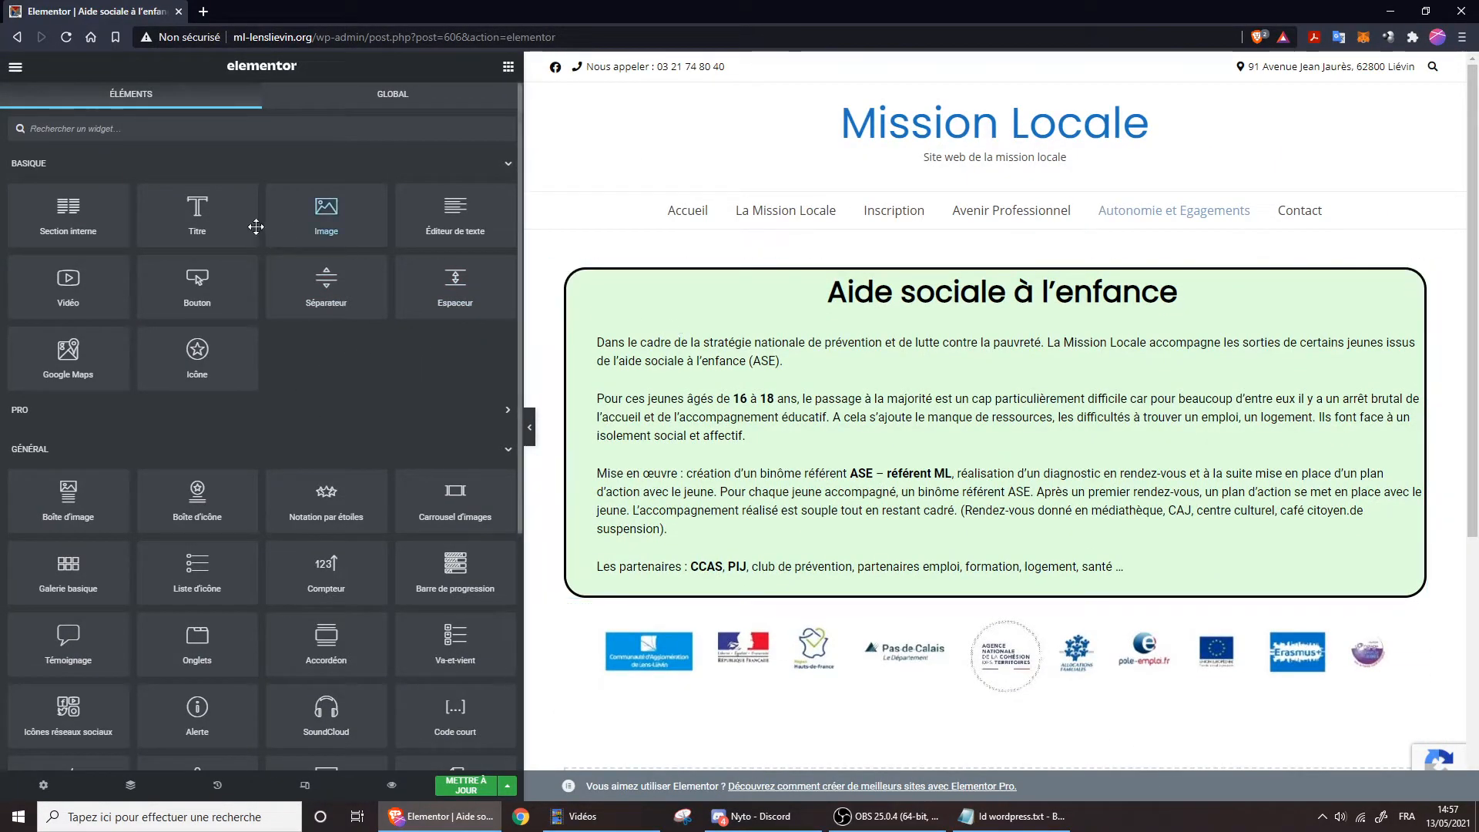
left_click_drag(73, 211, 848, 596)
scroll(1001, 578, "down", 1)
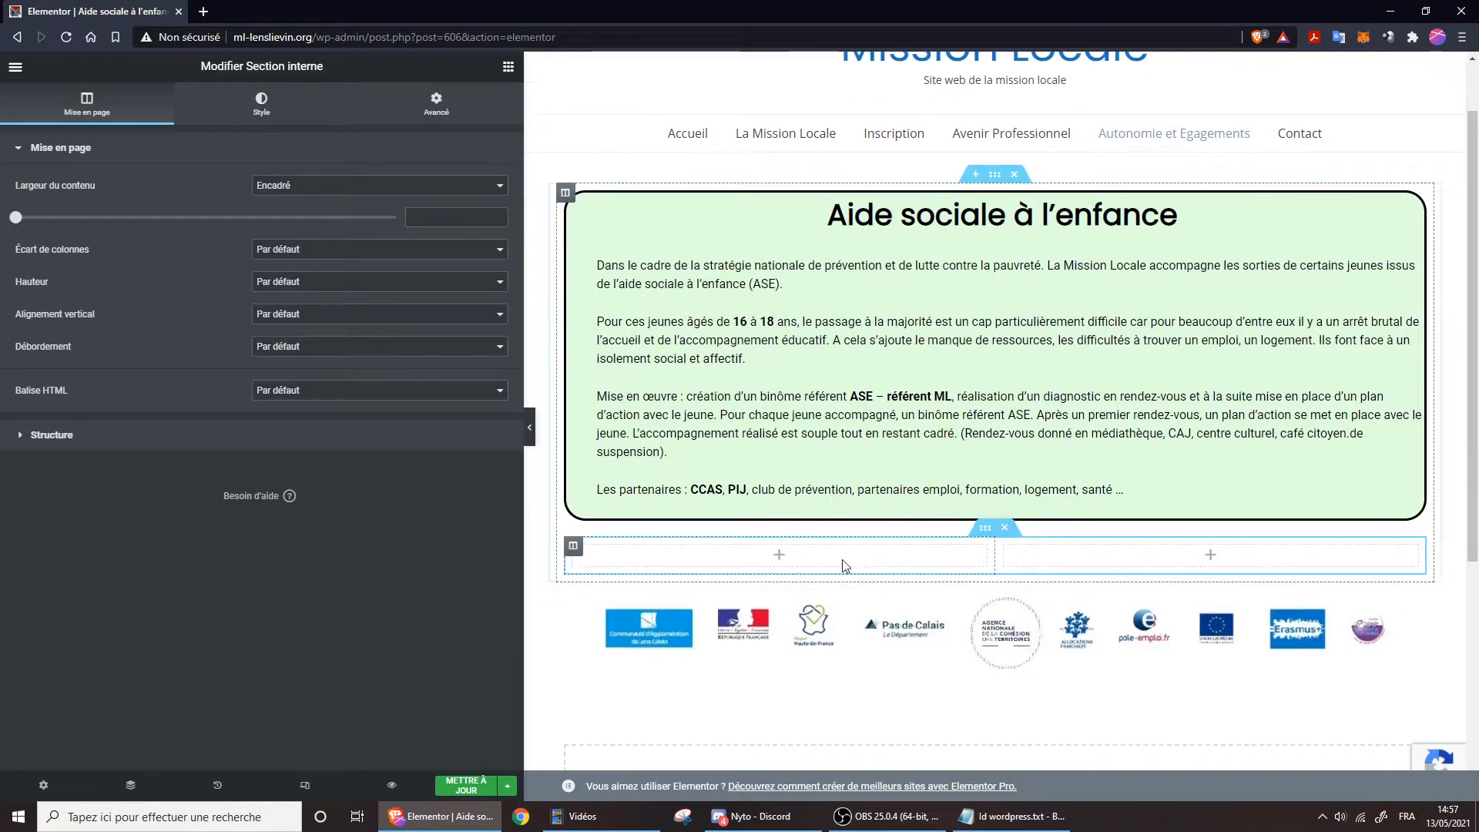
Step: Place a text editor widget in the inner section's first column and a video widget in its second column
left_click(509, 71)
left_click_drag(405, 221, 760, 557)
left_click(508, 66)
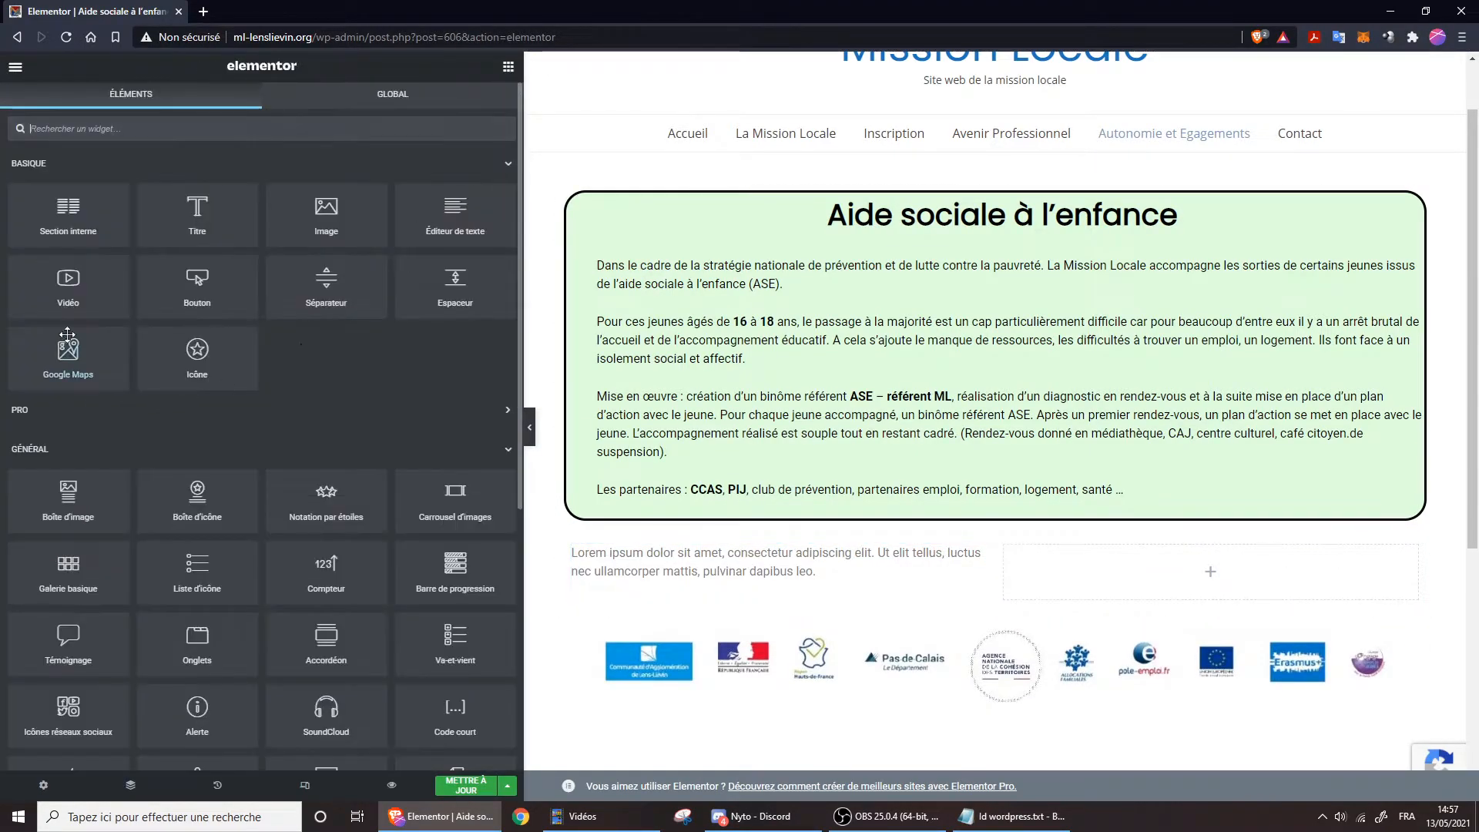
left_click_drag(127, 262, 1117, 570)
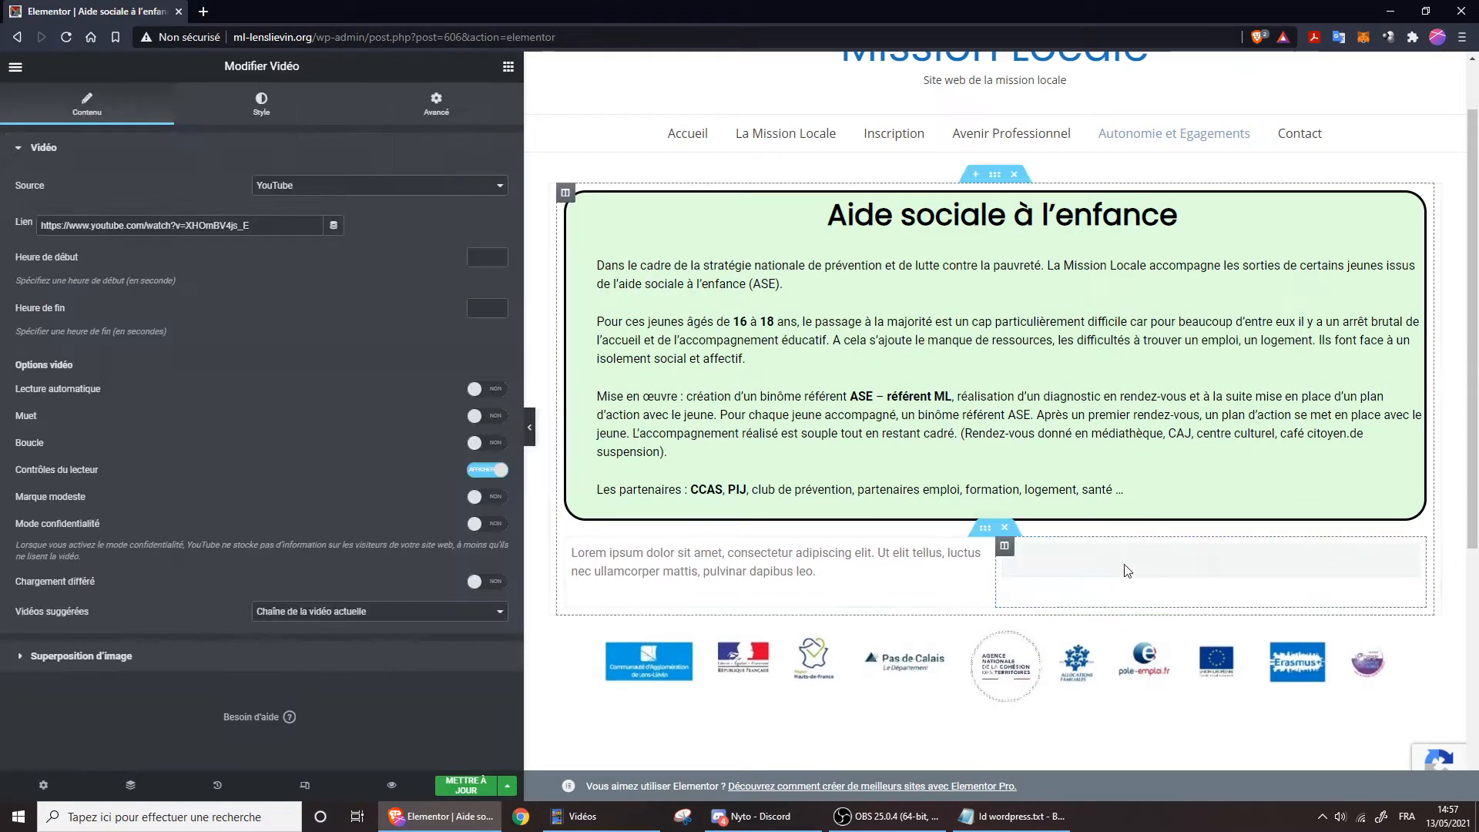
Step: Clear the placeholder YouTube link of the video widget
scroll(1070, 436, "down", 4)
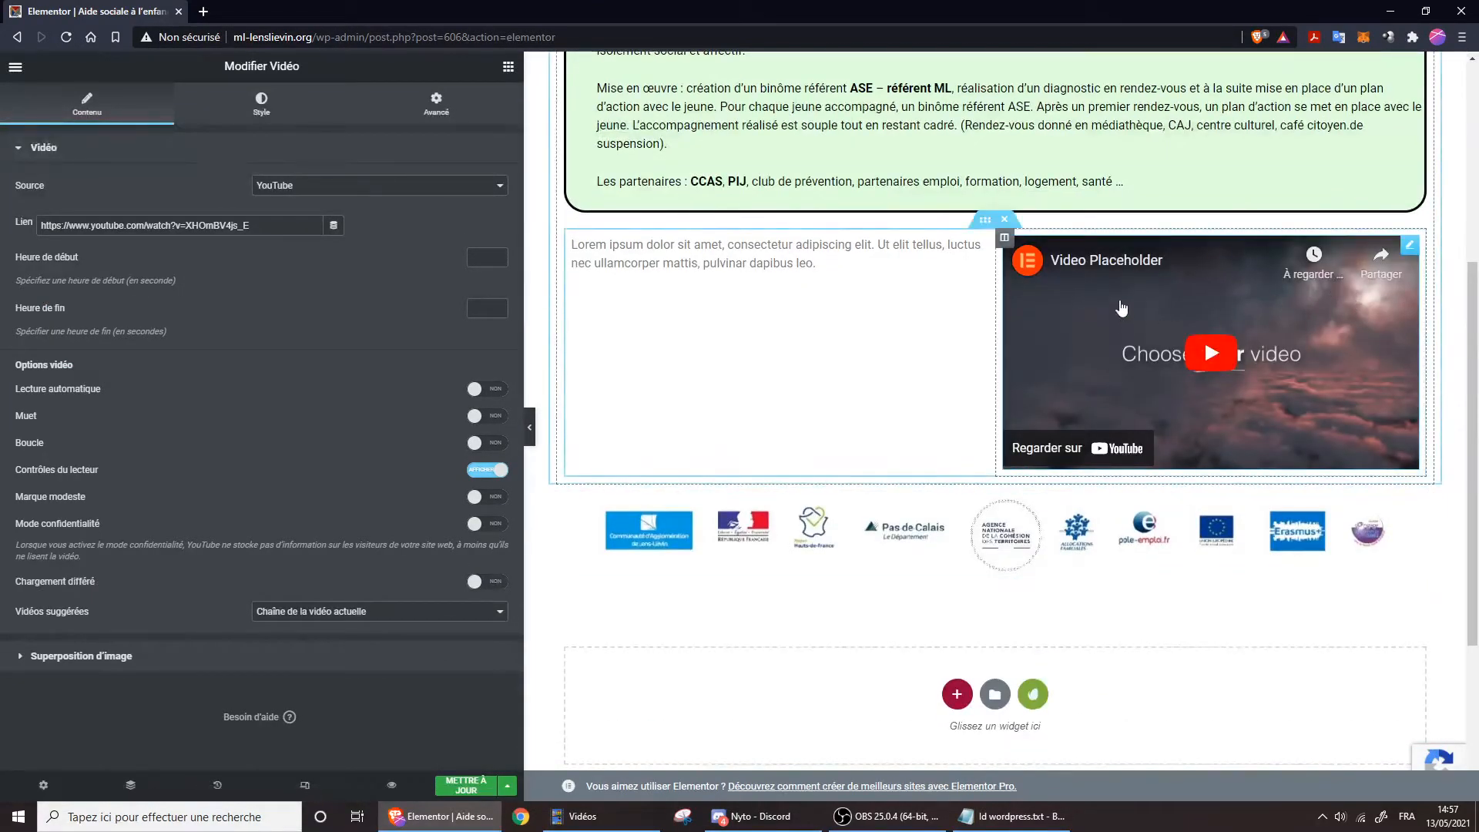
left_click(277, 228)
key("ctrl+a")
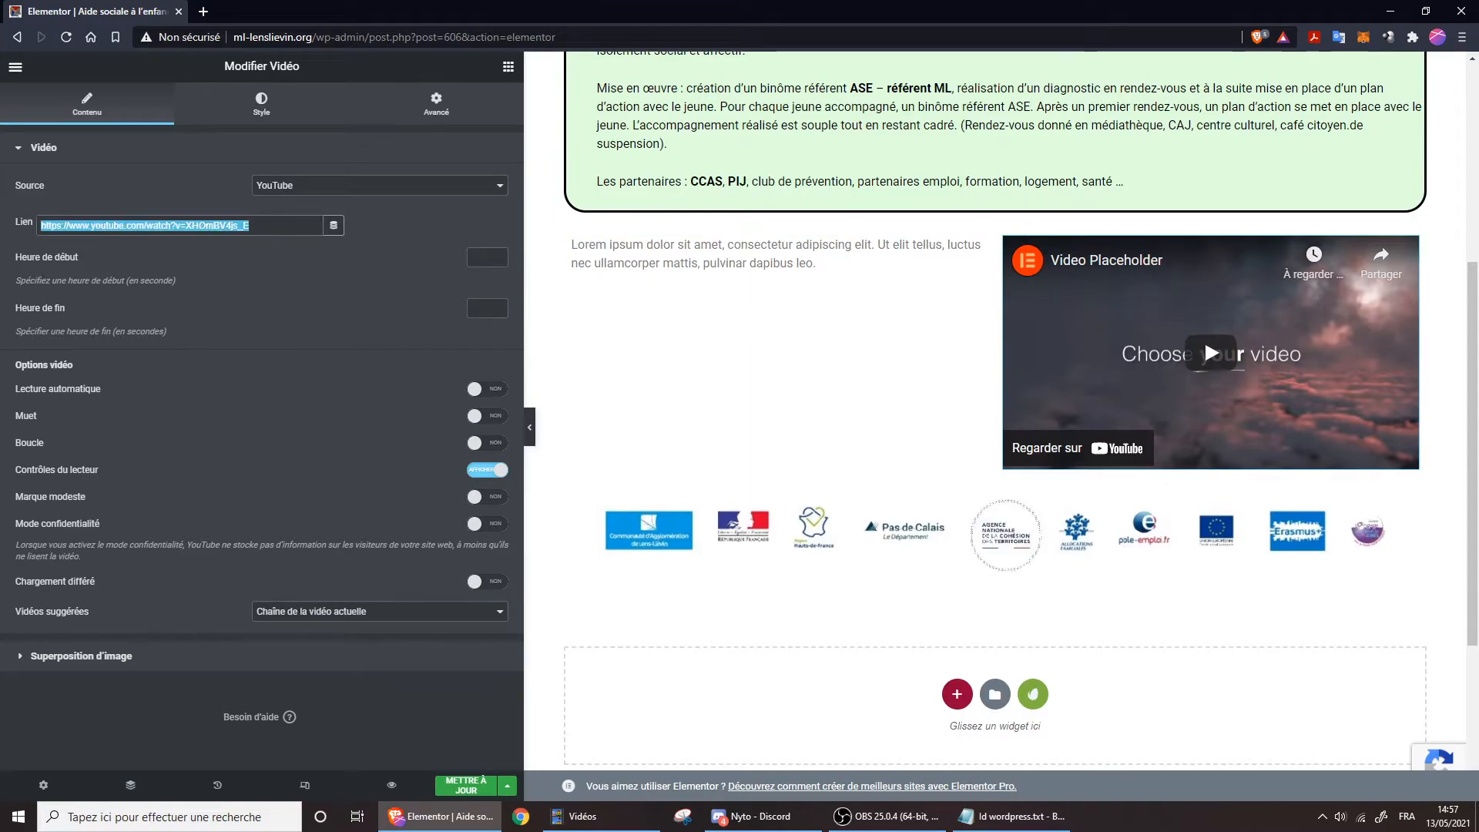
key("BackSpace")
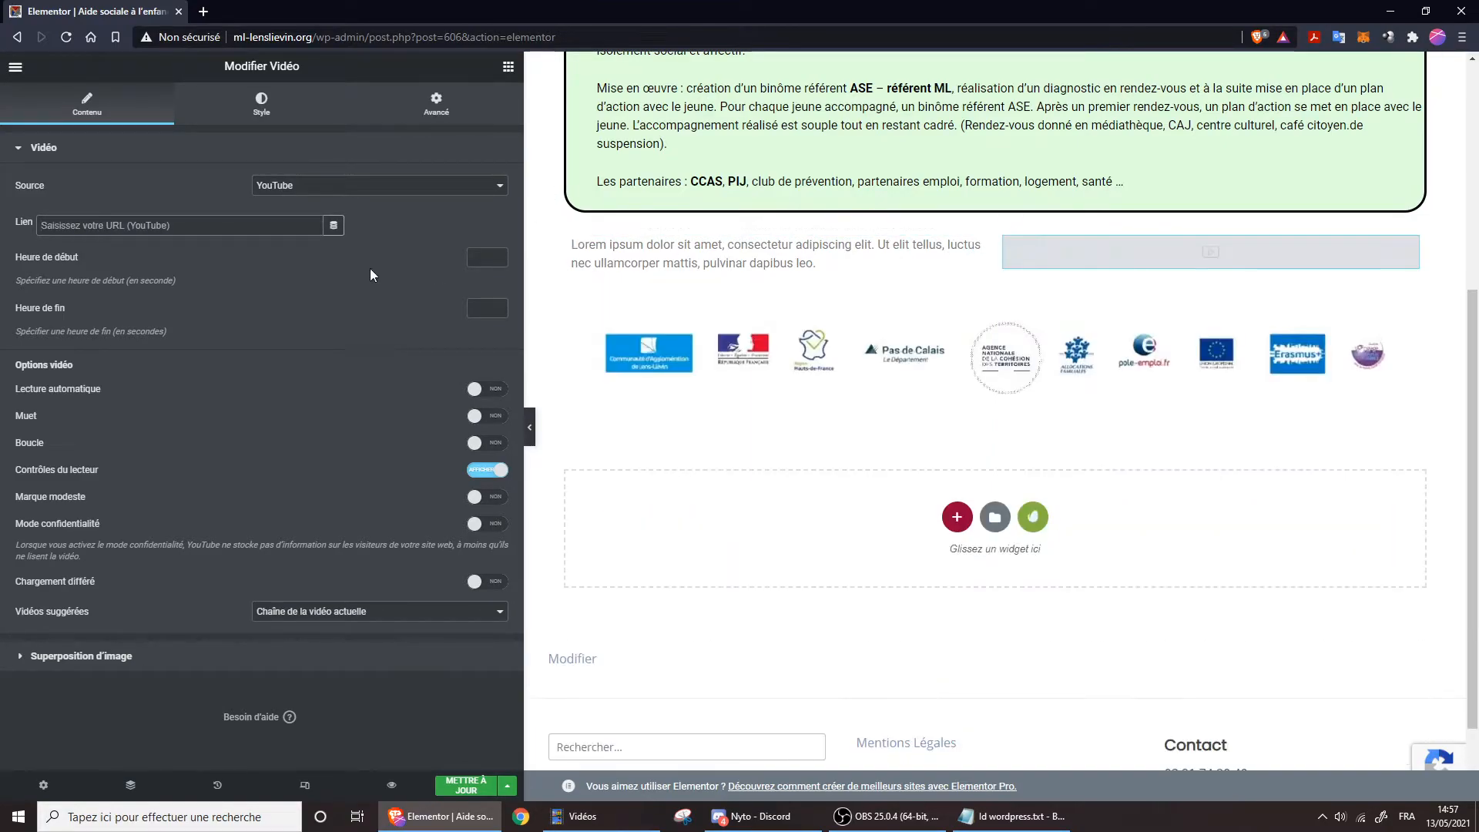
Step: Delete the whole inner section, including its text and video widgets, below the green text block
scroll(763, 314, "up", 2)
scroll(764, 316, "up", 2)
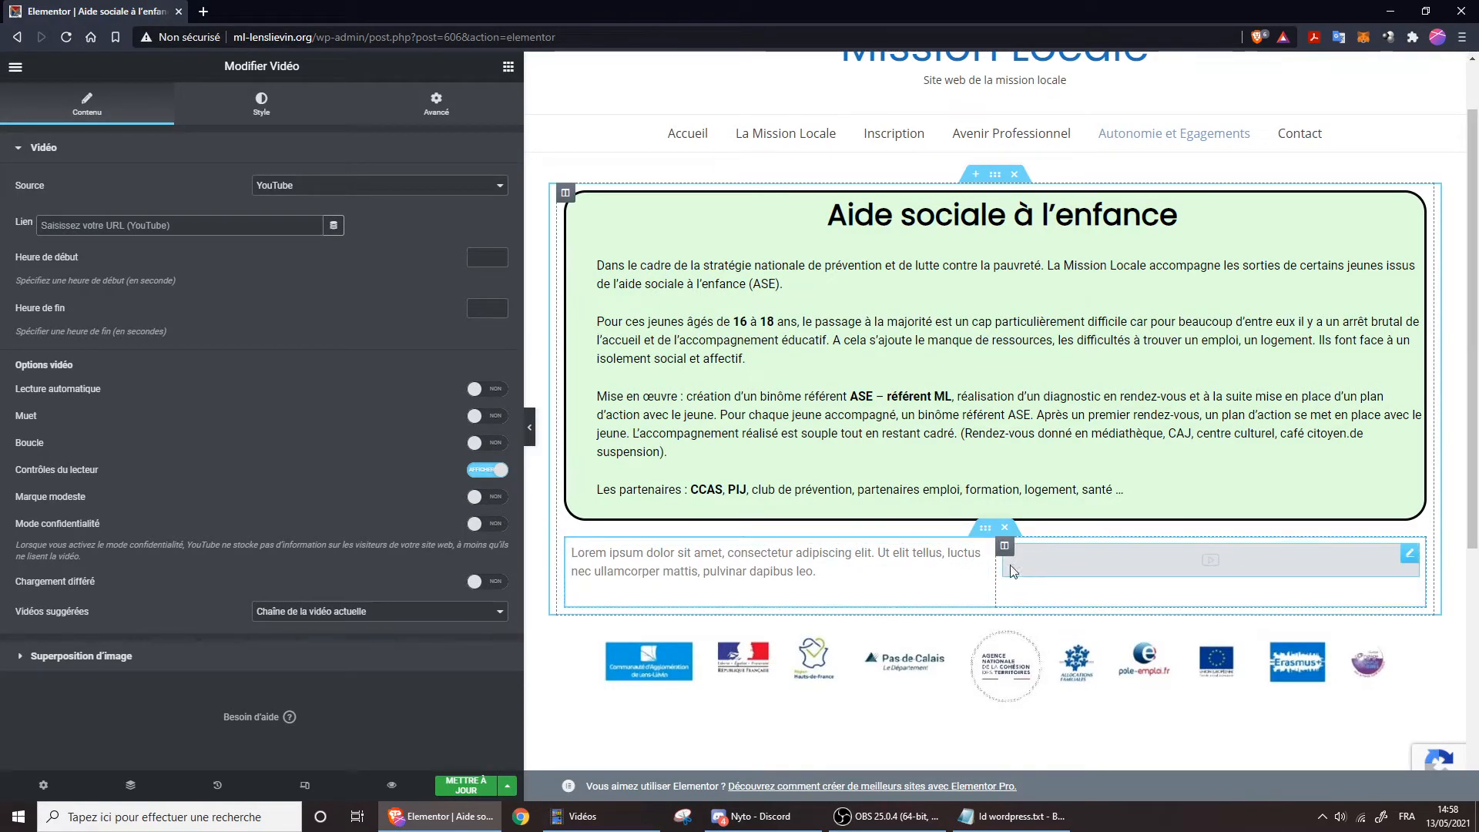
left_click(1004, 527)
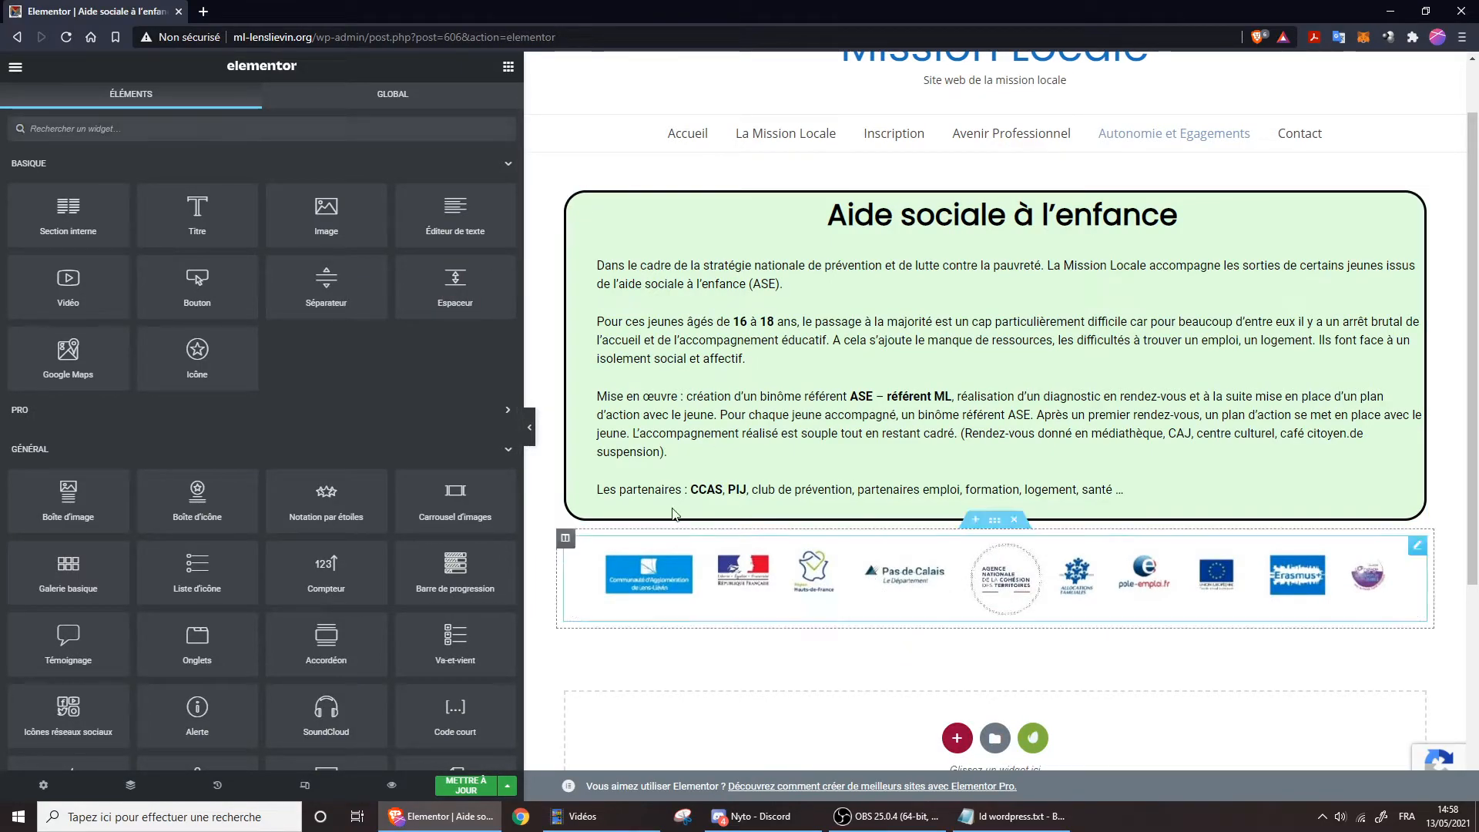
scroll(427, 258, "down", 4)
scroll(422, 261, "up", 2)
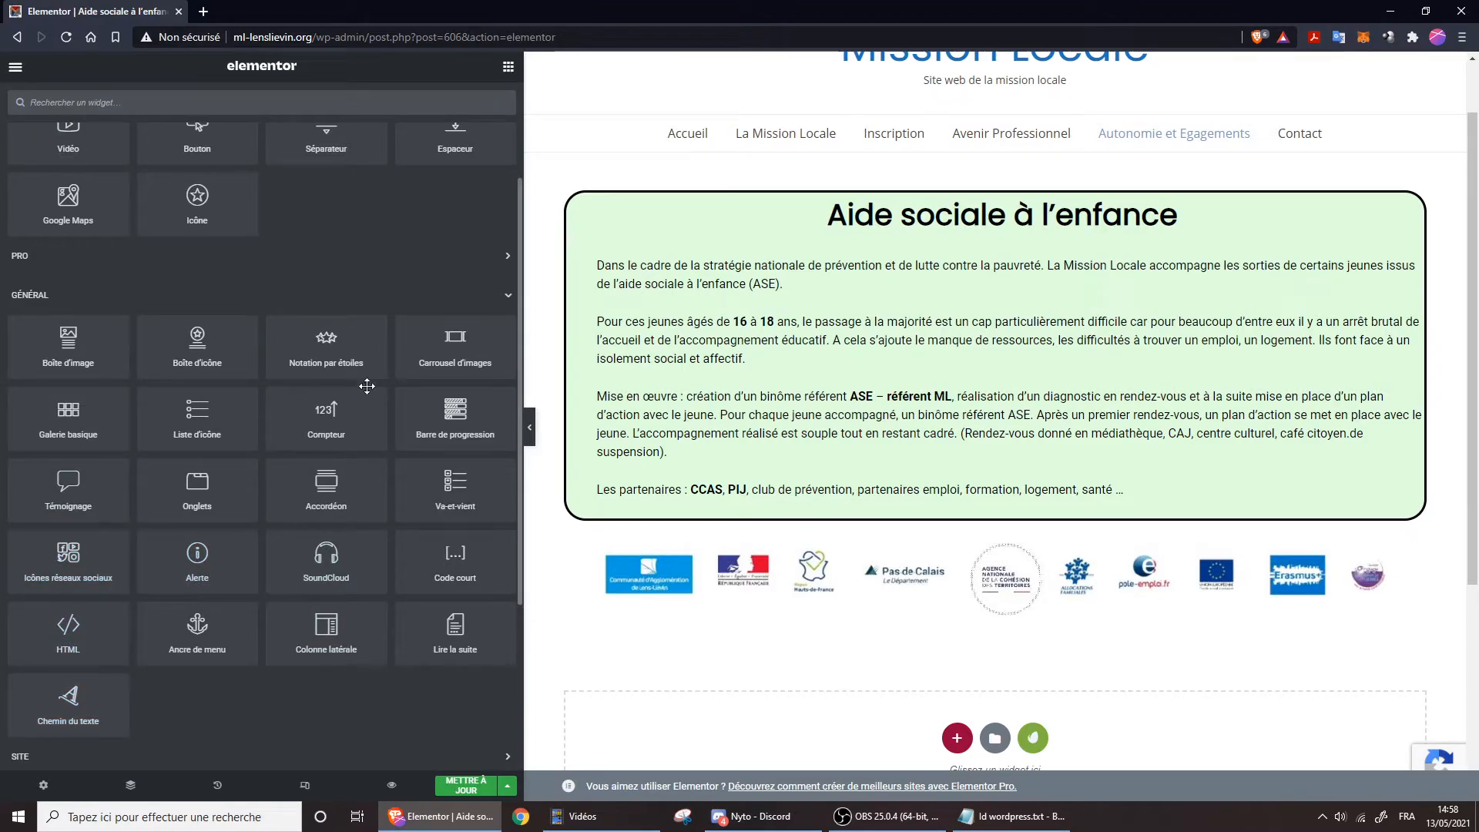
scroll(381, 160, "up", 2)
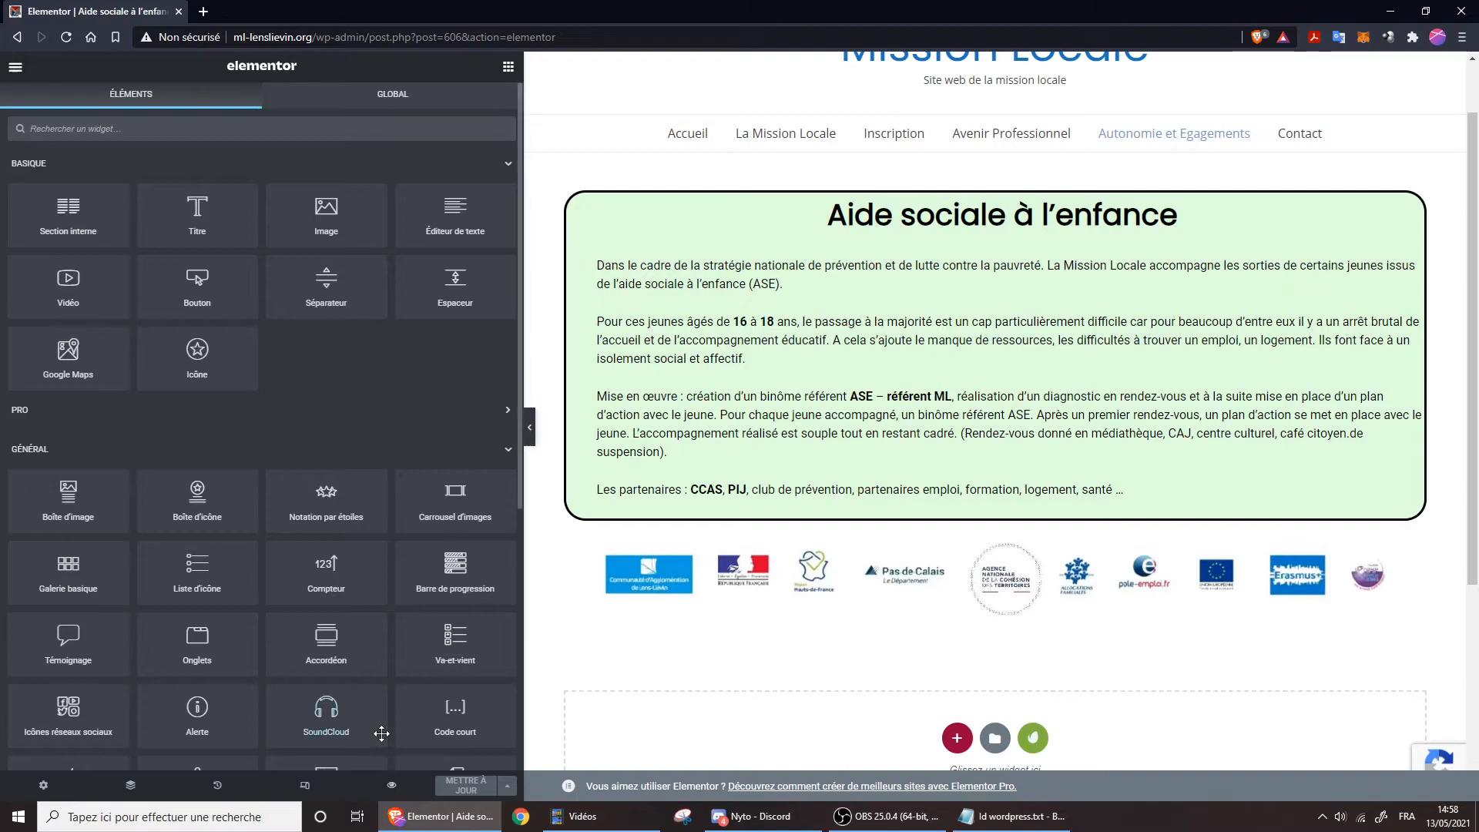
Step: Save the page update and leave Elementor through the WordPress editor, returning to the list of all pages
left_click(15, 67)
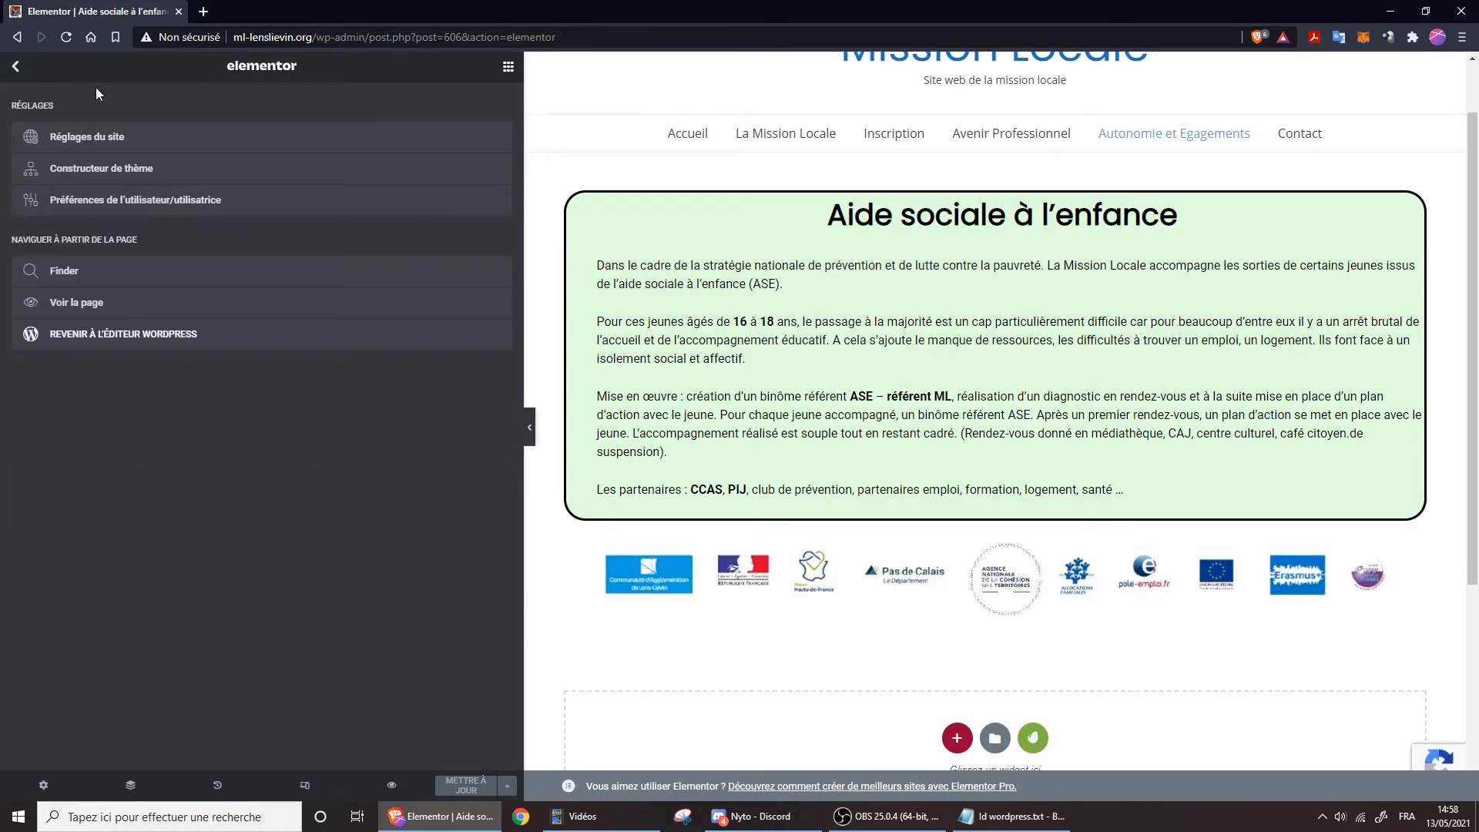
left_click(82, 335)
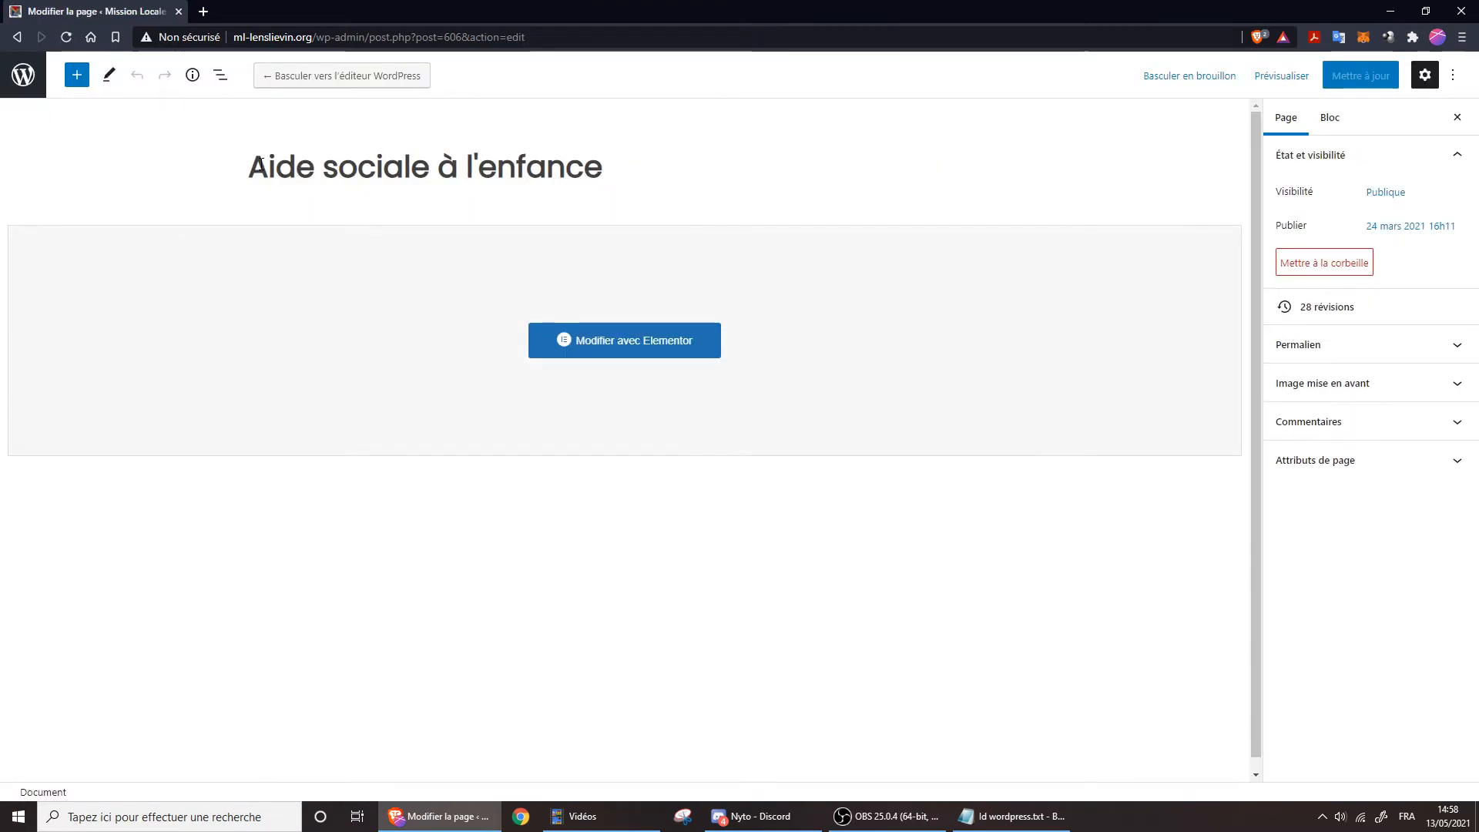
left_click_drag(258, 164, 733, 200)
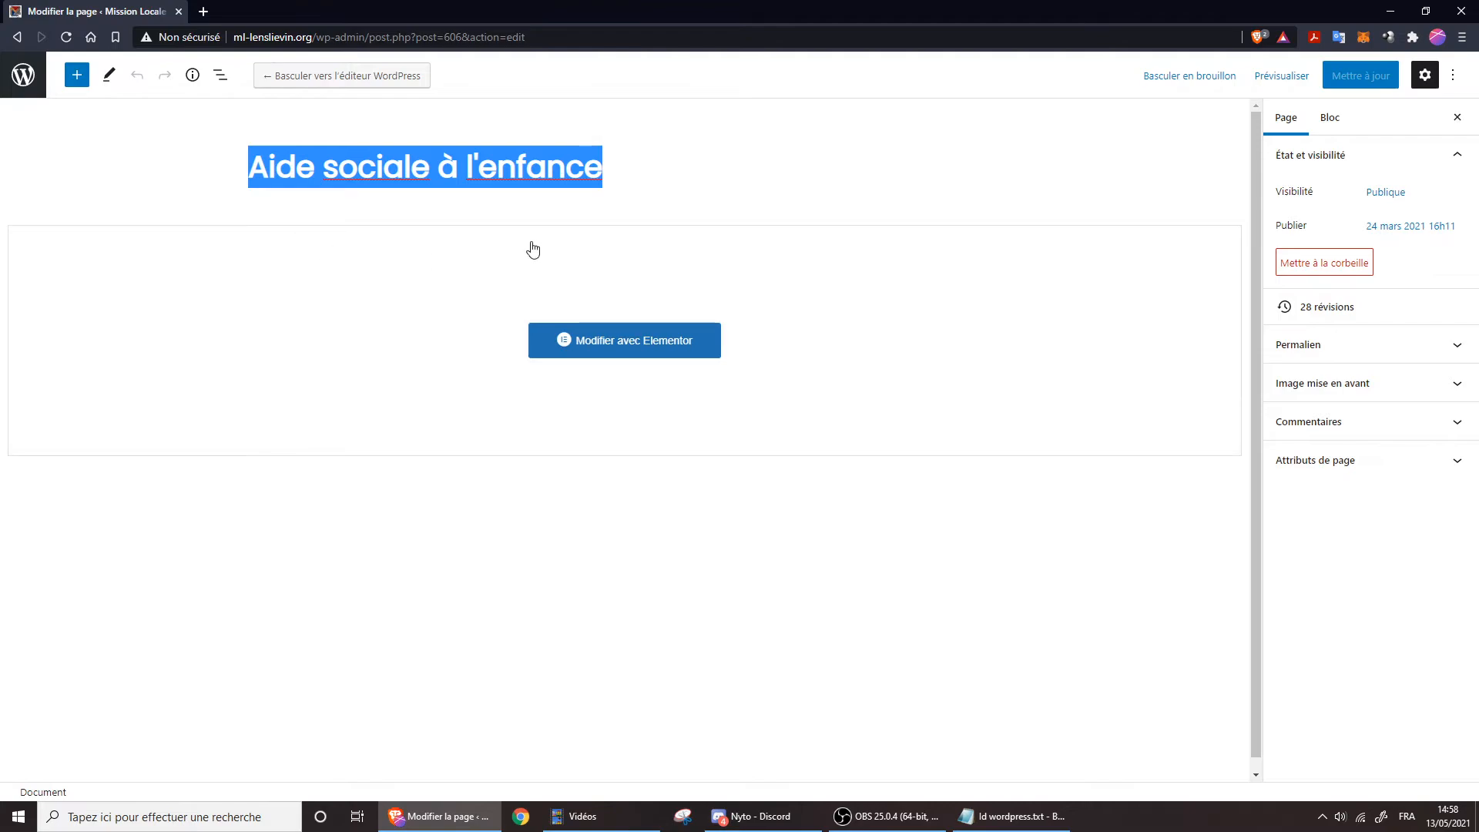
left_click(43, 76)
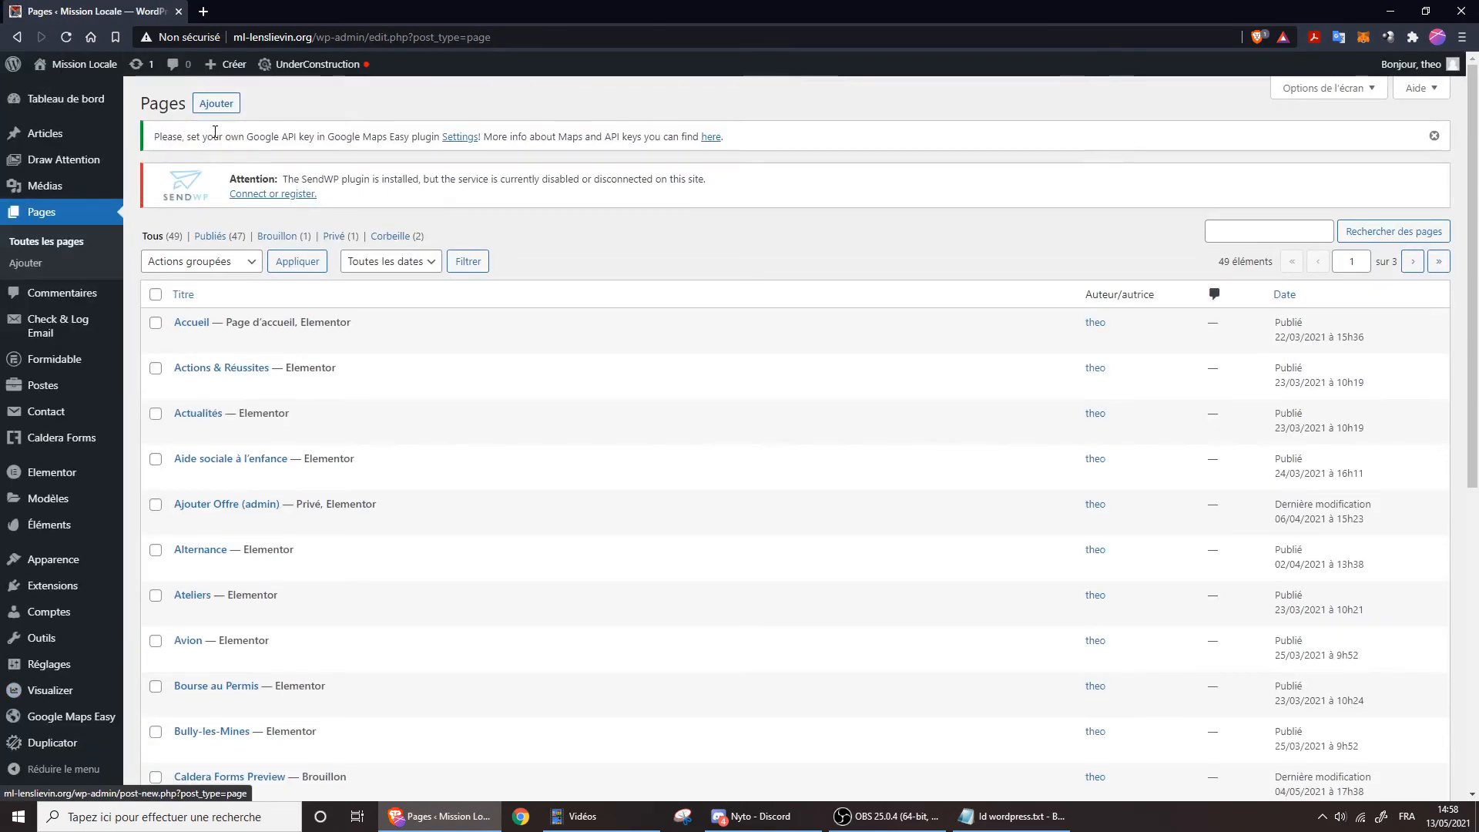
Step: Visit the public Mission Locale site and check its "Aide sociale à l'enfance" page from heading to footer
left_click(84, 66)
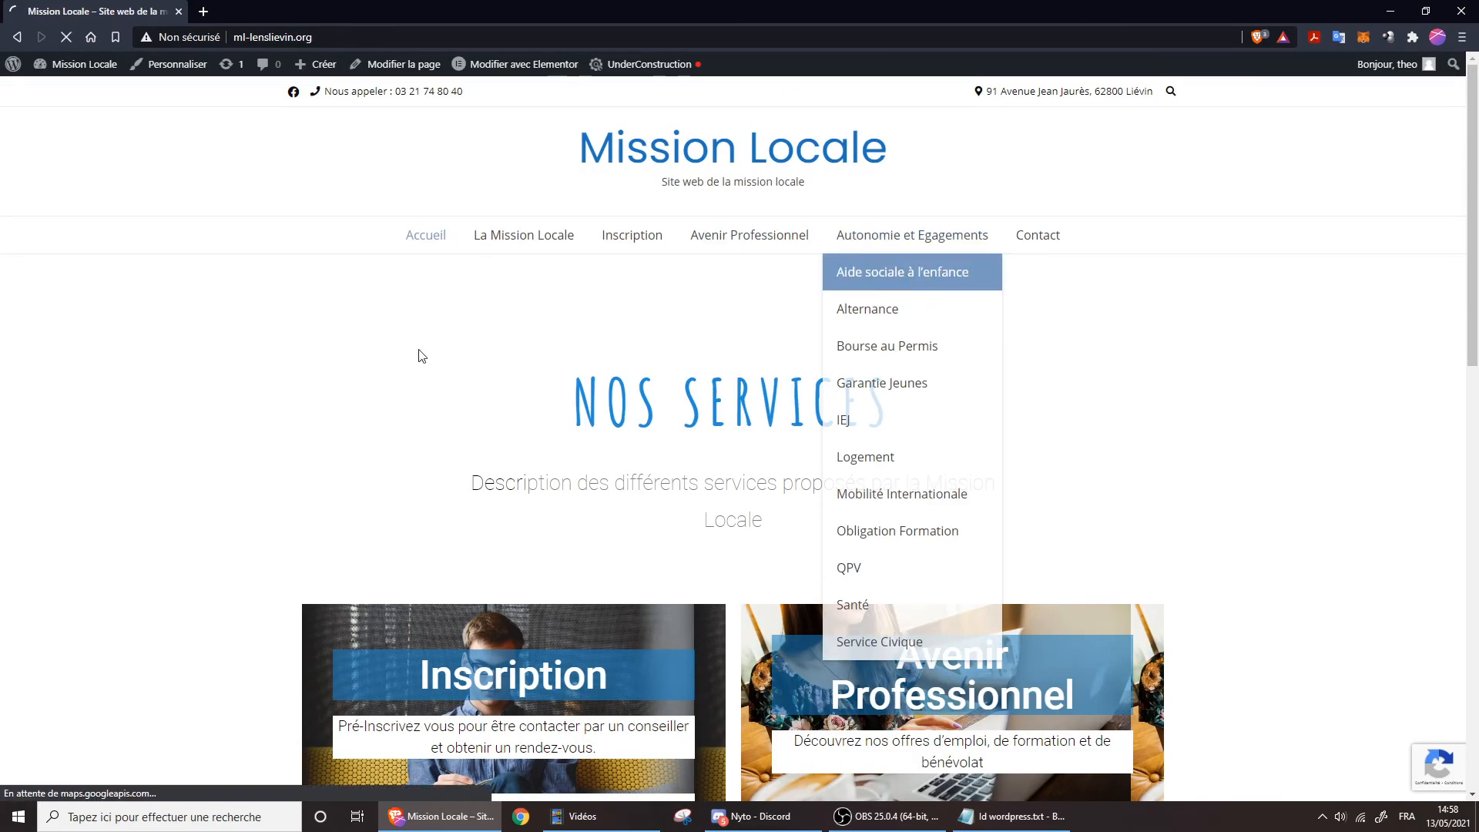
scroll(478, 385, "down", 3)
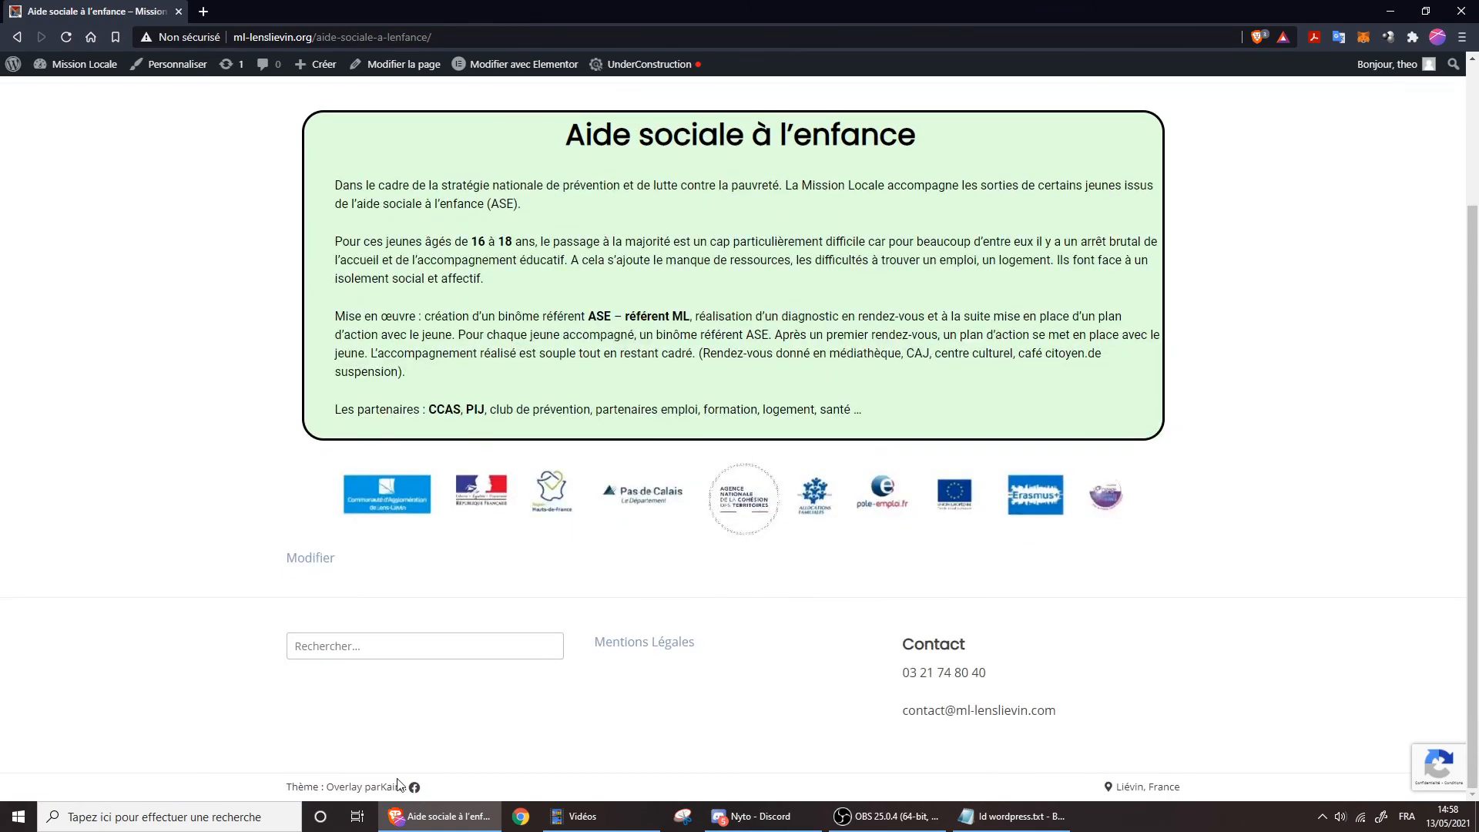
scroll(770, 386, "up", 3)
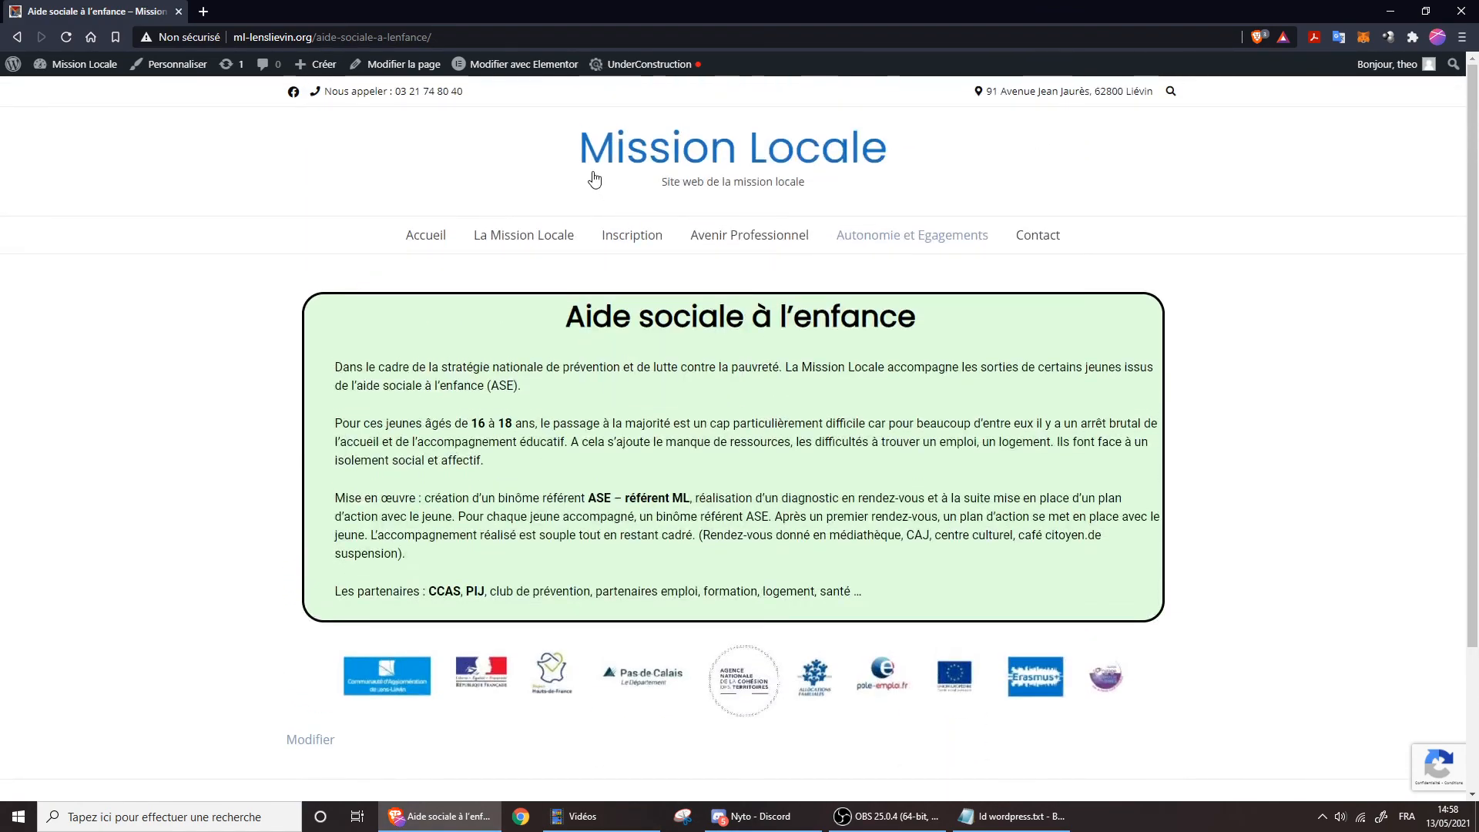